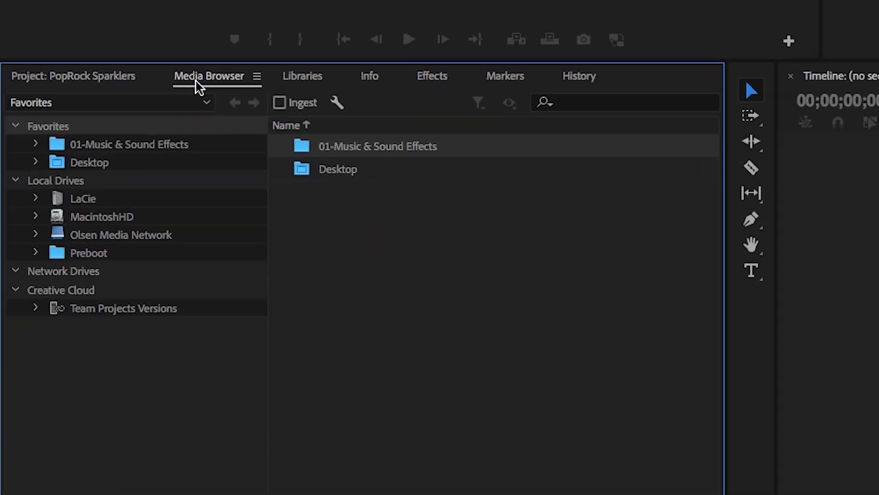
Browse to the PopRock Sparklers folder on the Desktop
{"action": "left_click", "coordinate": [90, 163]}
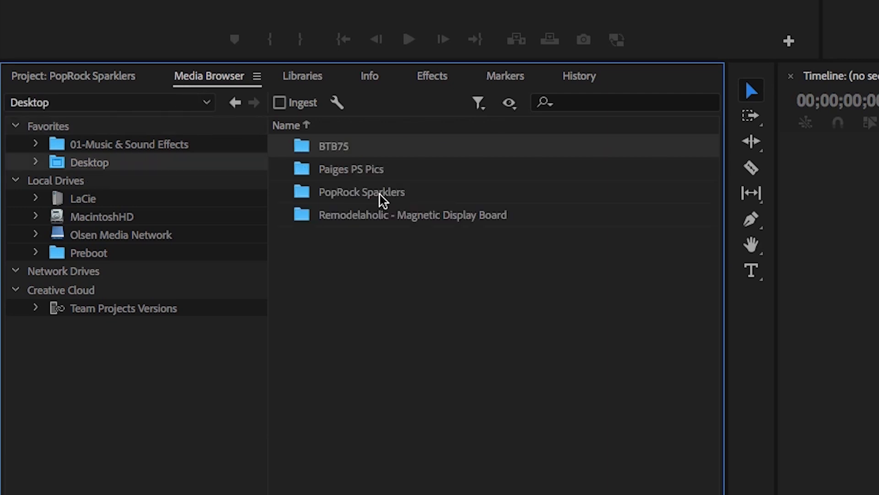
{"action": "left_click", "coordinate": [356, 201]}
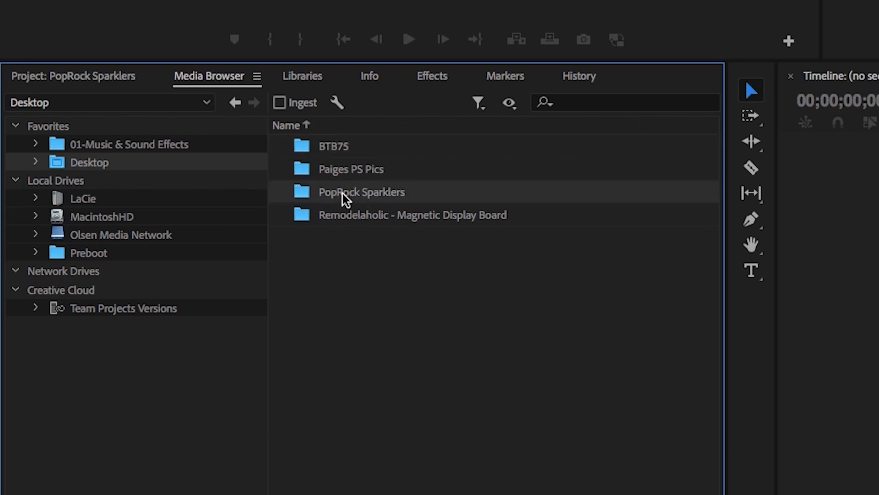
{"action": "double_click", "coordinate": [345, 195]}
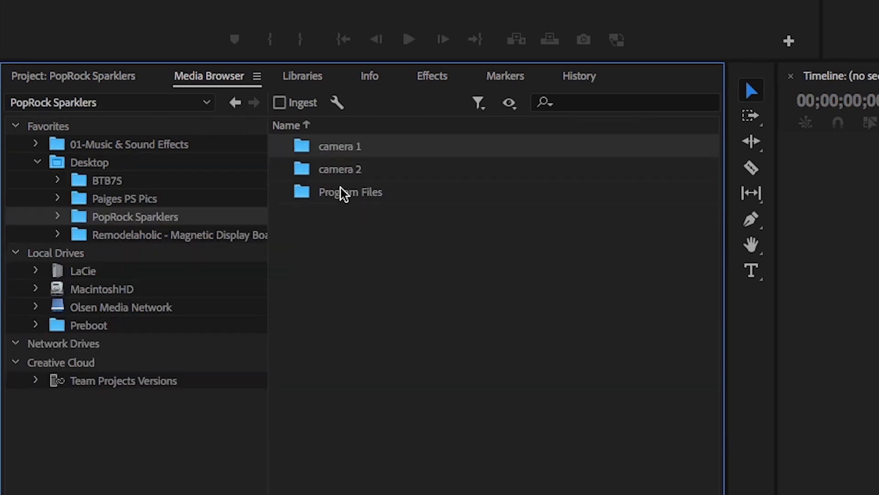
Check the contents of the camera 1 and camera 2 folders and return to the PopRock Sparklers folder
{"action": "left_click", "coordinate": [345, 176]}
{"action": "double_click", "coordinate": [345, 147]}
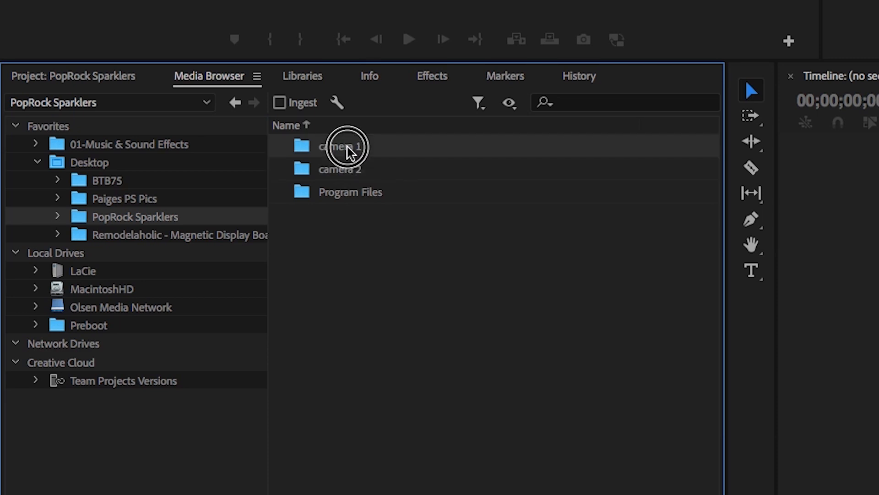
{"action": "left_click", "coordinate": [142, 218]}
{"action": "double_click", "coordinate": [365, 171]}
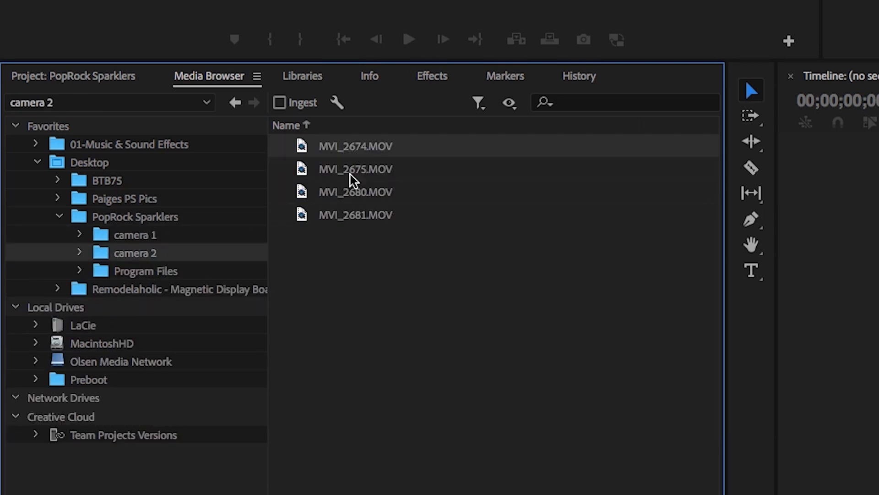
{"action": "left_click", "coordinate": [150, 219]}
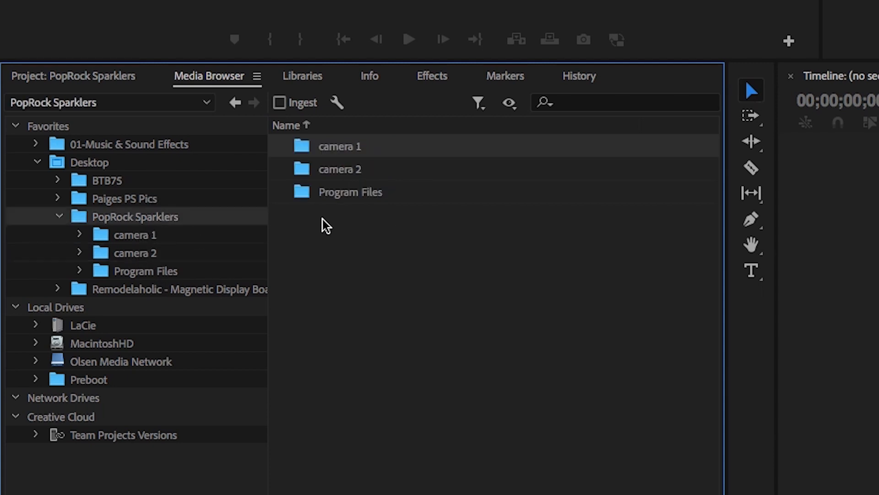
Import the camera 1 and camera 2 folders together into the project
{"action": "left_click", "coordinate": [346, 169]}
{"action": "left_click", "coordinate": [353, 151]}
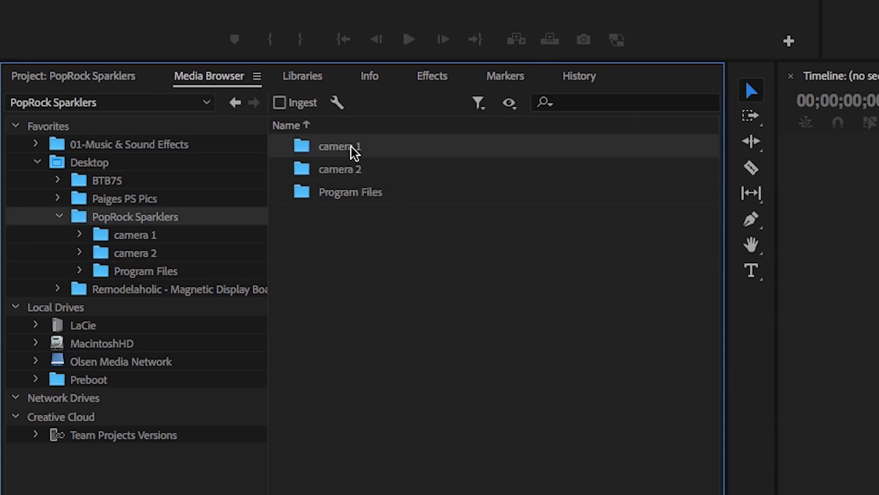
{"action": "left_click", "coordinate": [343, 173], "text": "shift"}
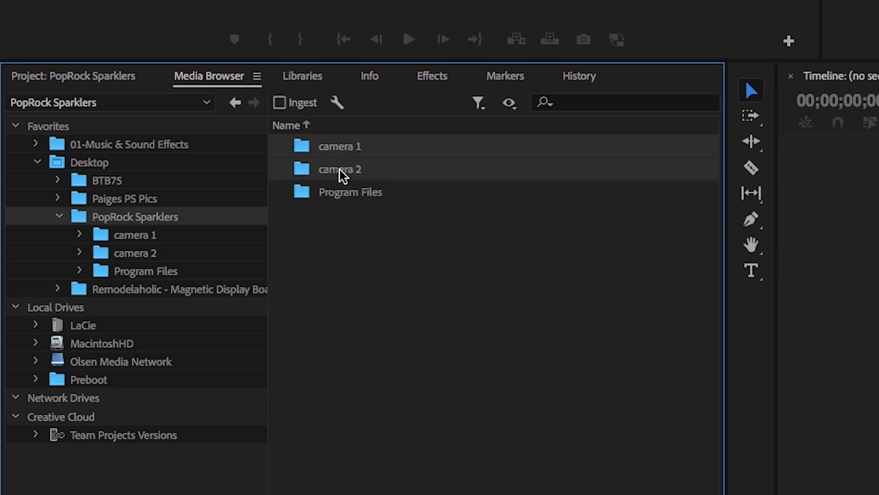
{"action": "right_click", "coordinate": [343, 173]}
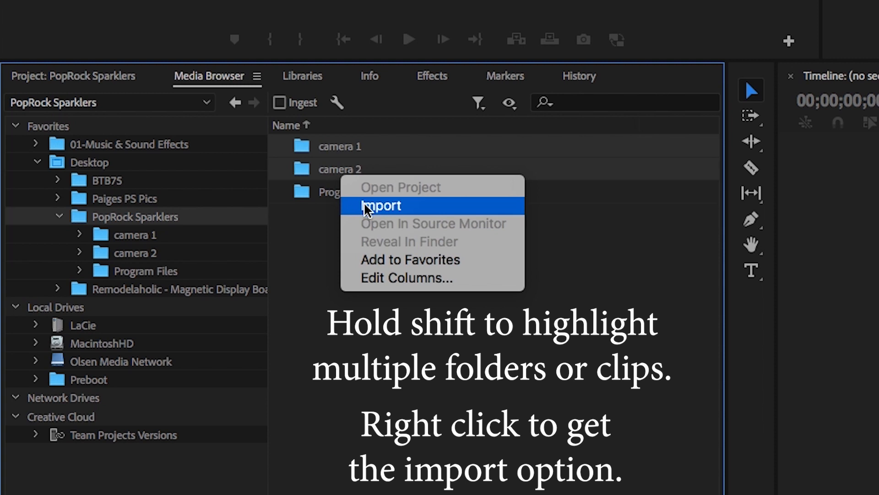
{"action": "left_click", "coordinate": [366, 206]}
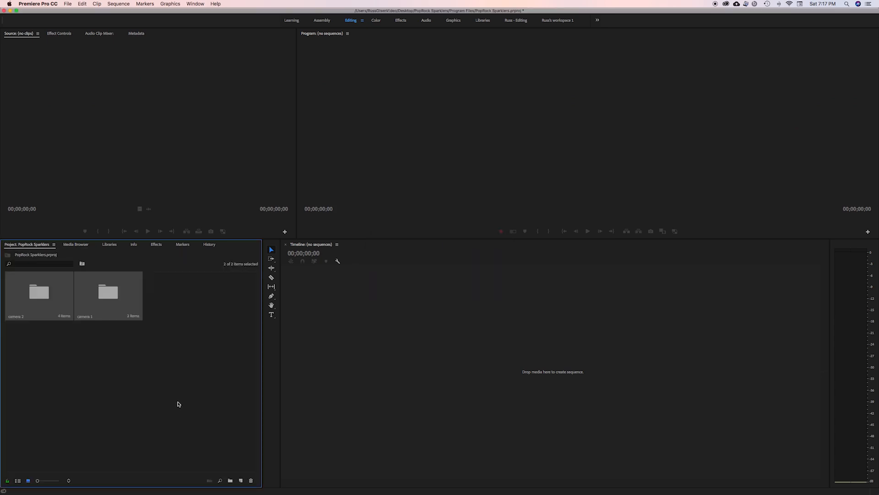
Show the project items as a list and expand the camera 1 and camera 2 bins
{"action": "left_click", "coordinate": [18, 480]}
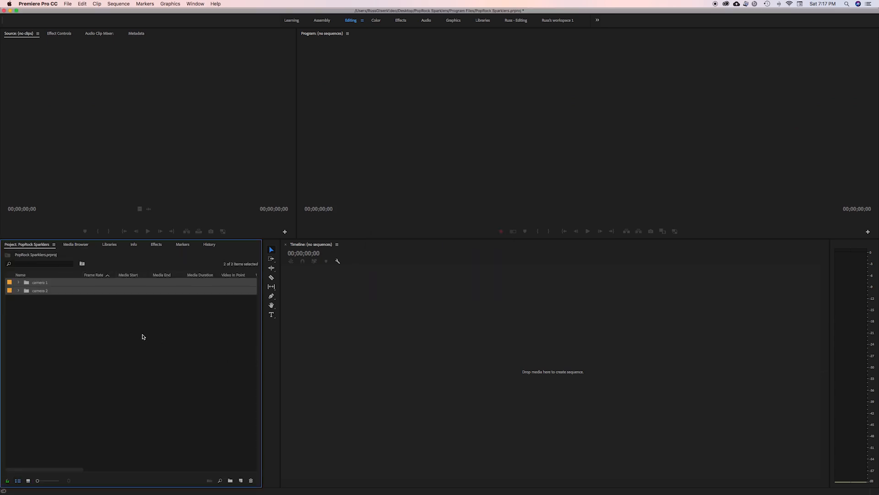
{"action": "left_click", "coordinate": [24, 302]}
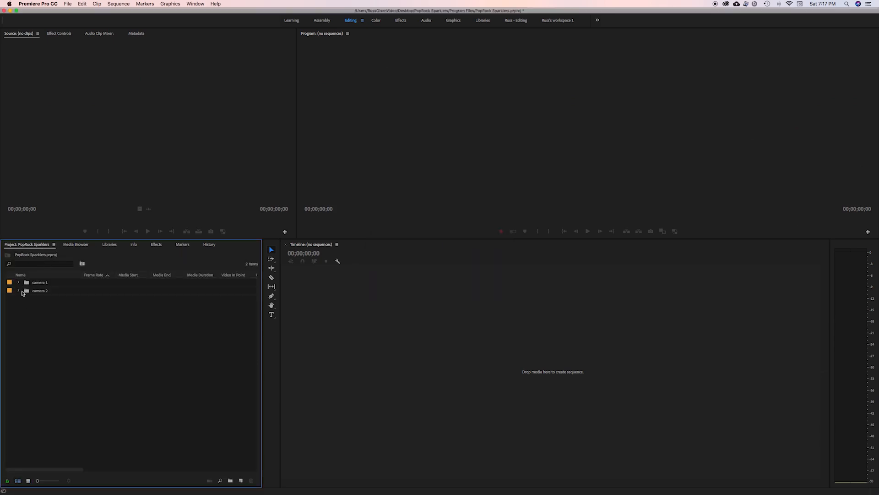
{"action": "left_click", "coordinate": [19, 283]}
{"action": "left_click", "coordinate": [19, 308]}
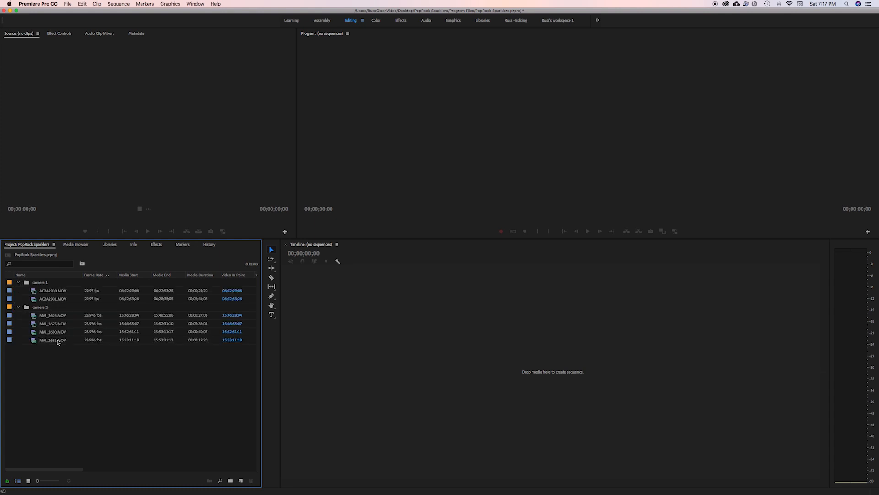
Create a sequence from AC2A2930.MOV and AC2A2931.MOV, and enlarge the Audio 1 and Video 1 tracks
{"action": "double_click", "coordinate": [55, 292]}
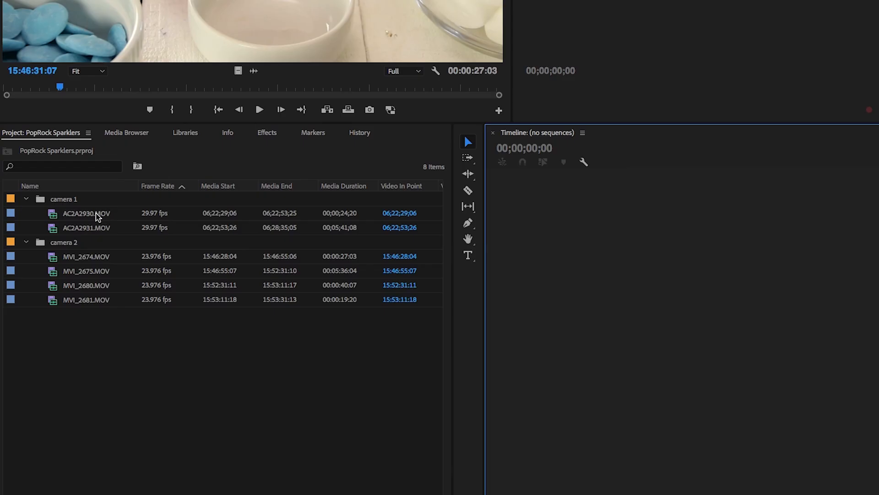
{"action": "left_click", "coordinate": [60, 293]}
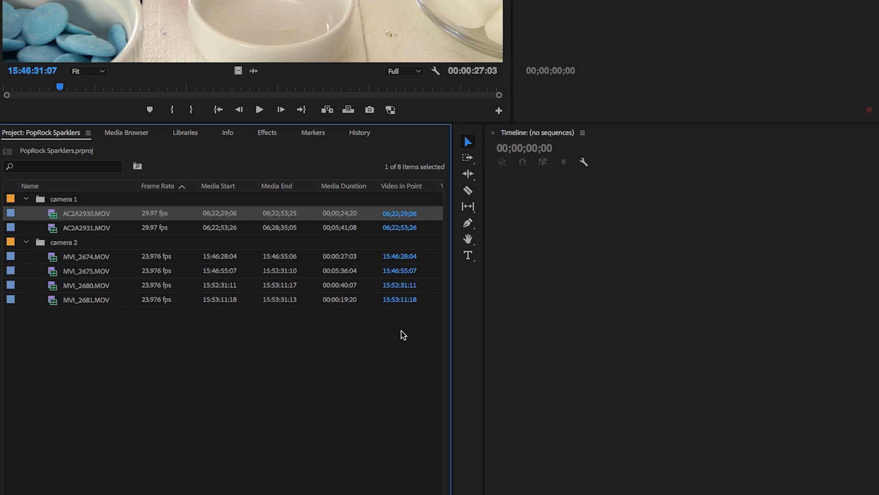
{"action": "left_click", "coordinate": [92, 229], "text": "shift"}
{"action": "left_click_drag", "start_coordinate": [93, 218], "coordinate": [708, 358]}
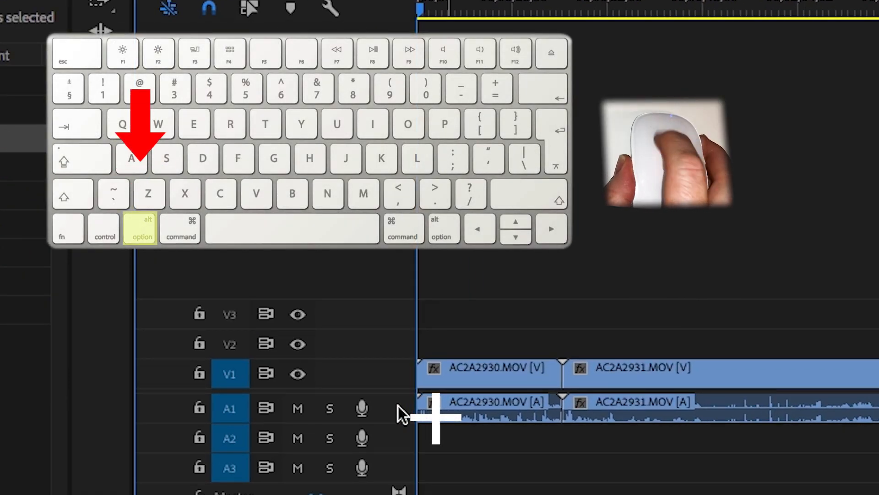
{"action": "scroll", "coordinate": [397, 406], "scroll_direction": "up", "scroll_amount": 5}
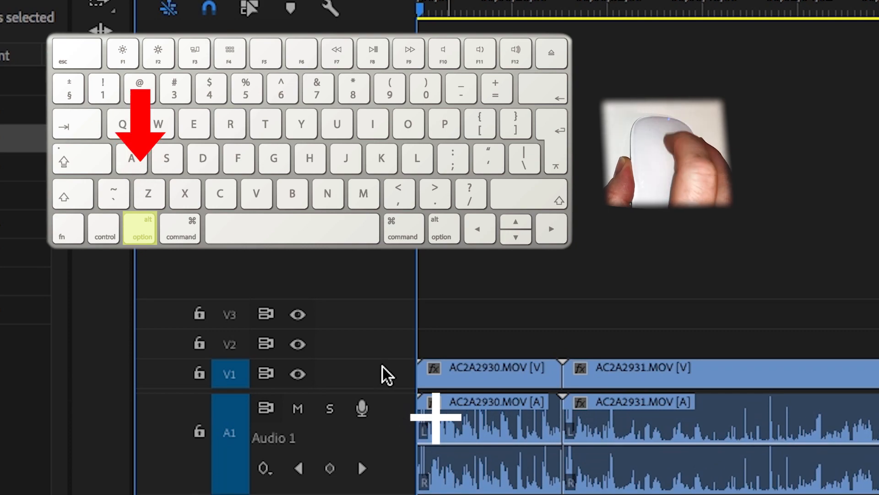
{"action": "scroll", "coordinate": [382, 367], "scroll_direction": "up", "scroll_amount": 5}
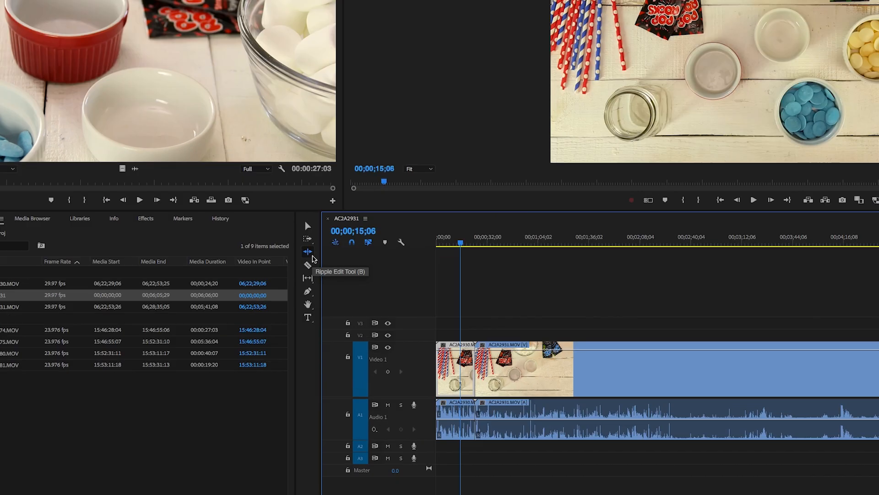
Ripple-trim the start of the AC2A2930.MOV clip to 00;00;15;06 and return the playhead to the sequence start
{"action": "left_click", "coordinate": [271, 268]}
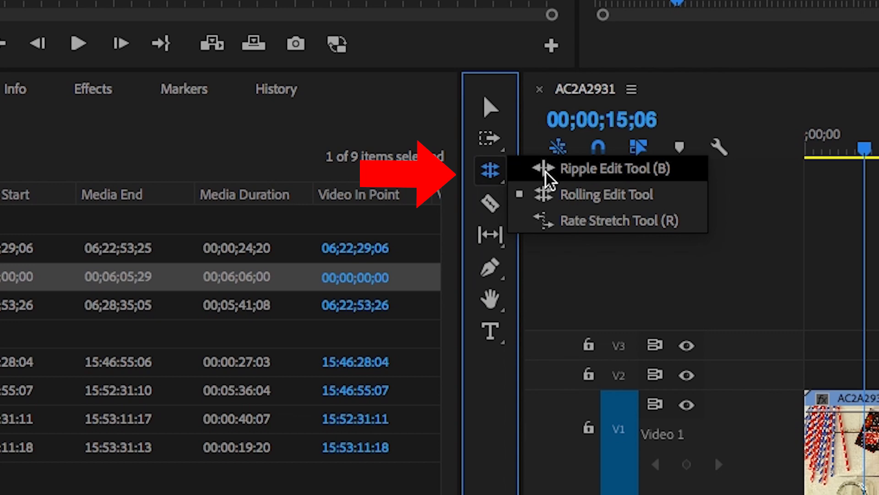
{"action": "left_click", "coordinate": [546, 170]}
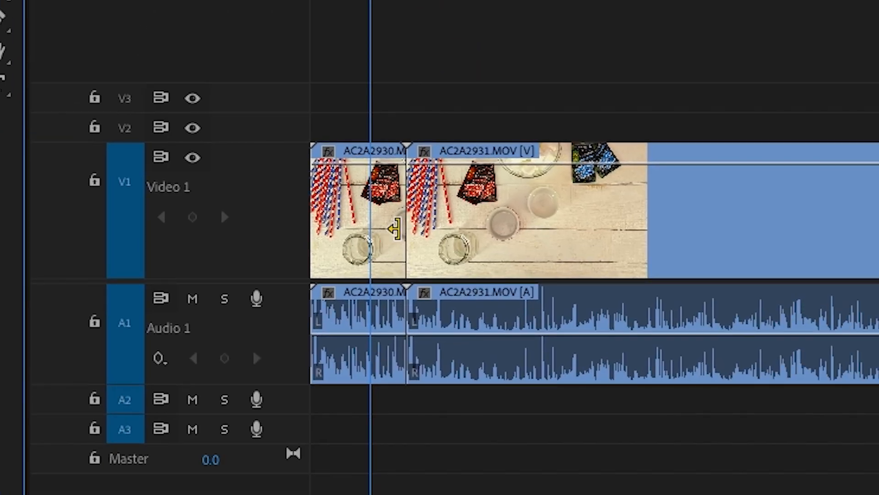
{"action": "left_click", "coordinate": [396, 229]}
{"action": "mouse_move", "coordinate": [392, 230]}
{"action": "left_mouse_down"}
{"action": "mouse_move", "coordinate": [357, 229]}
{"action": "mouse_move", "coordinate": [387, 227]}
{"action": "left_mouse_up"}
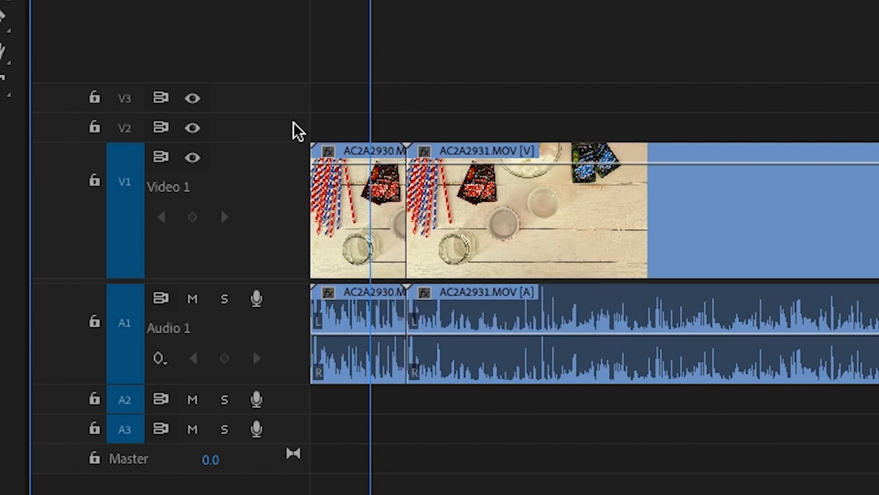
{"action": "left_click_drag", "start_coordinate": [315, 219], "coordinate": [369, 215]}
{"action": "left_click_drag", "start_coordinate": [376, 110], "coordinate": [281, 118]}
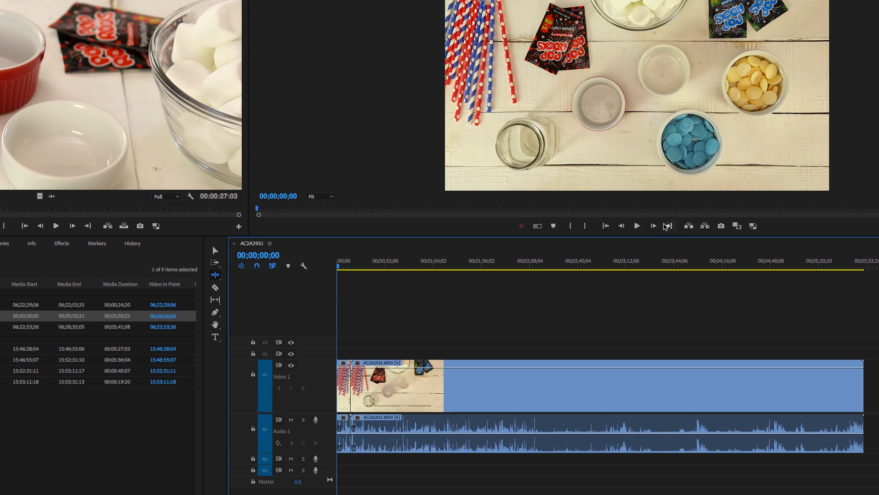
Play the opening and ripple-trim the end of the first clip to about 3 seconds into the sequence
{"action": "left_click", "coordinate": [641, 227]}
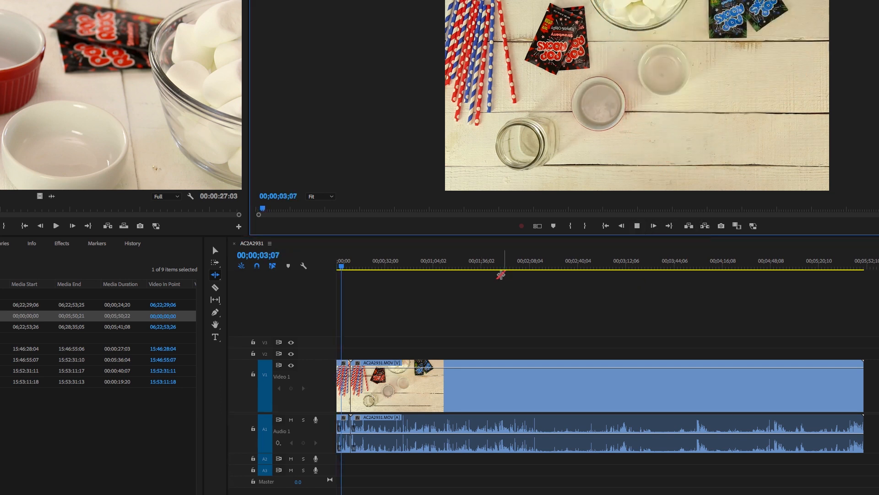
{"action": "left_click_drag", "start_coordinate": [342, 267], "coordinate": [343, 272]}
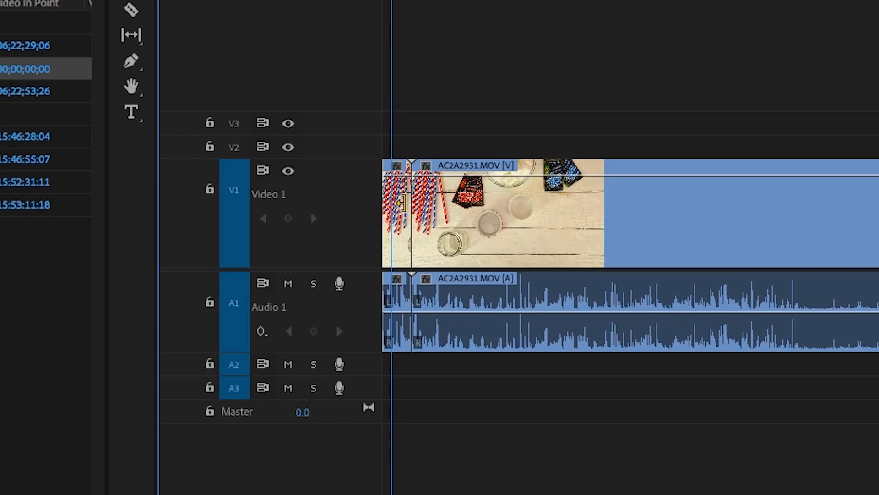
{"action": "left_click_drag", "start_coordinate": [401, 203], "coordinate": [386, 200]}
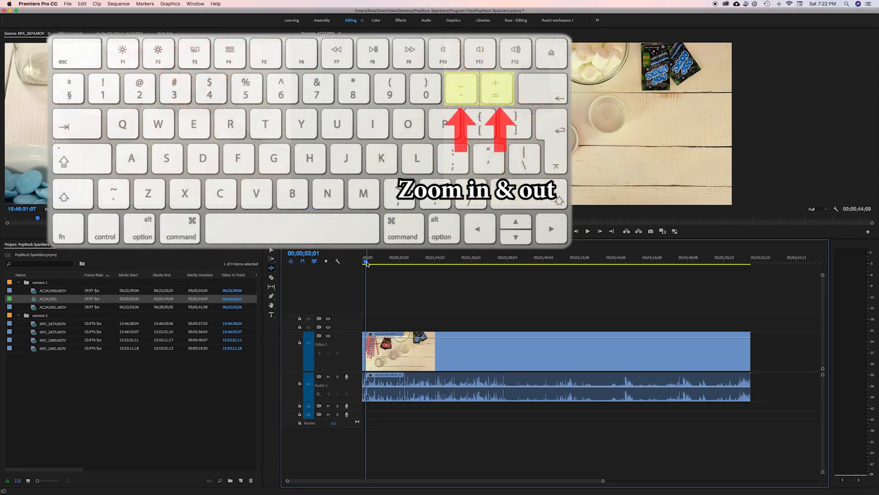
Play the sequence from the start to review the cut between the first two clips
{"action": "key", "text": "equal"}
{"action": "key", "text": "equal"}
{"action": "left_click_drag", "start_coordinate": [368, 261], "coordinate": [347, 261]}
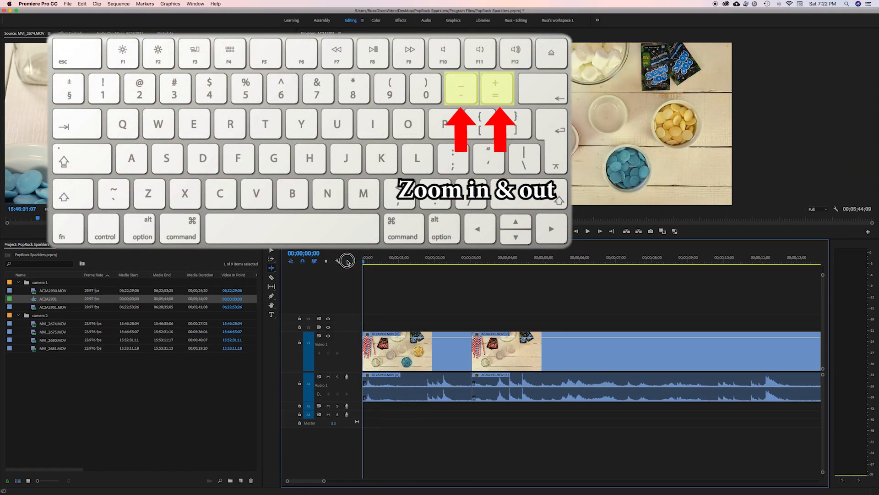
{"action": "left_click", "coordinate": [587, 232]}
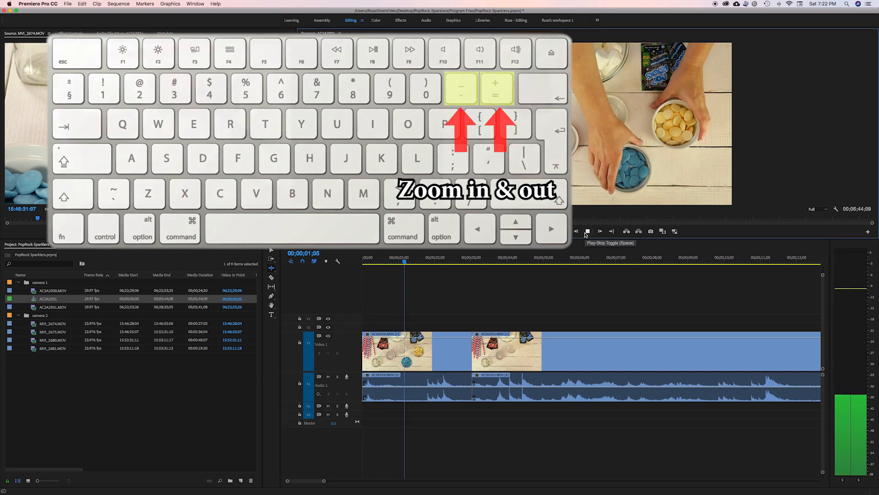
{"action": "left_click", "coordinate": [587, 231]}
Disable linked selection and delete the audio of both AC2A2930.MOV and AC2A2931.MOV from Audio 1
{"action": "left_click", "coordinate": [284, 254]}
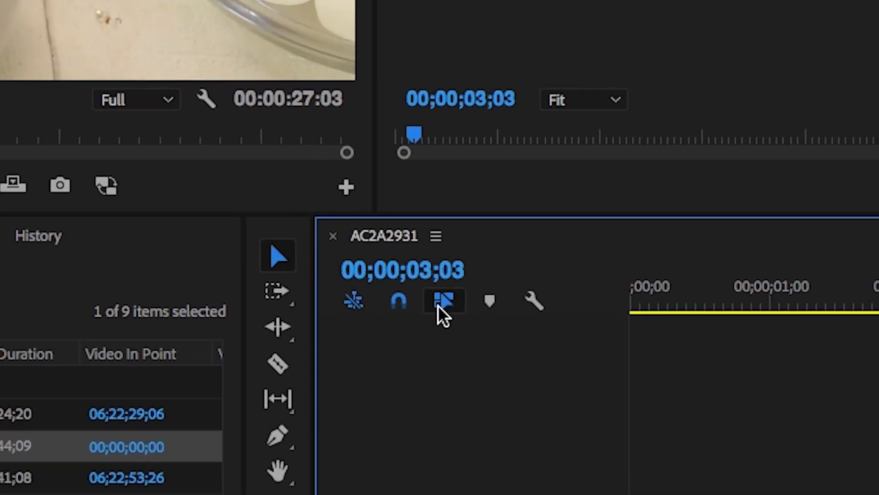
{"action": "left_click", "coordinate": [314, 261]}
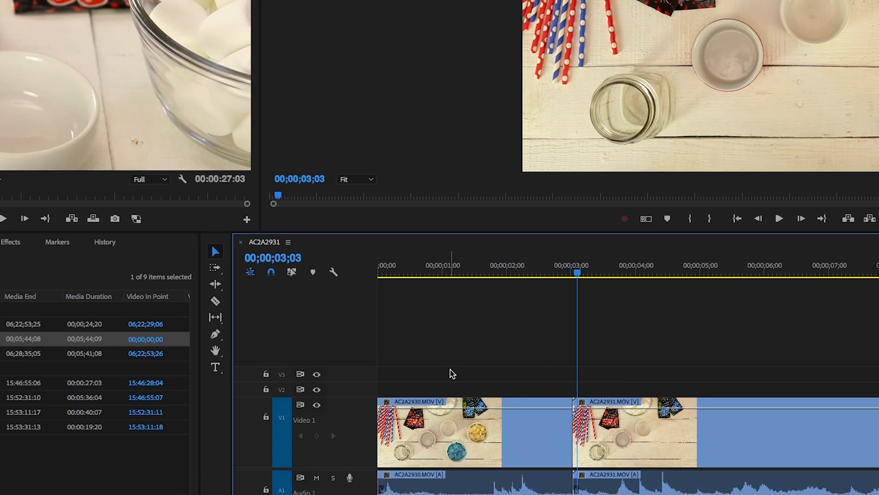
{"action": "left_click", "coordinate": [366, 417]}
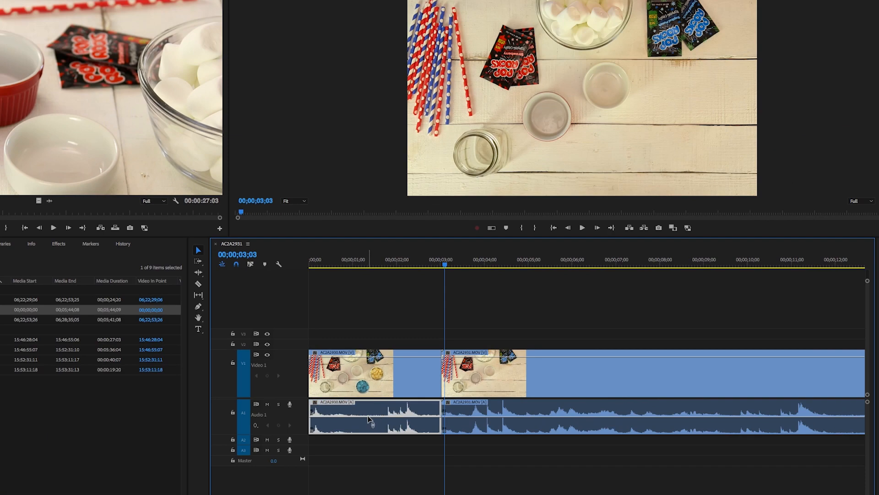
{"action": "key", "text": "Delete"}
{"action": "left_click", "coordinate": [494, 421]}
{"action": "key", "text": "Delete"}
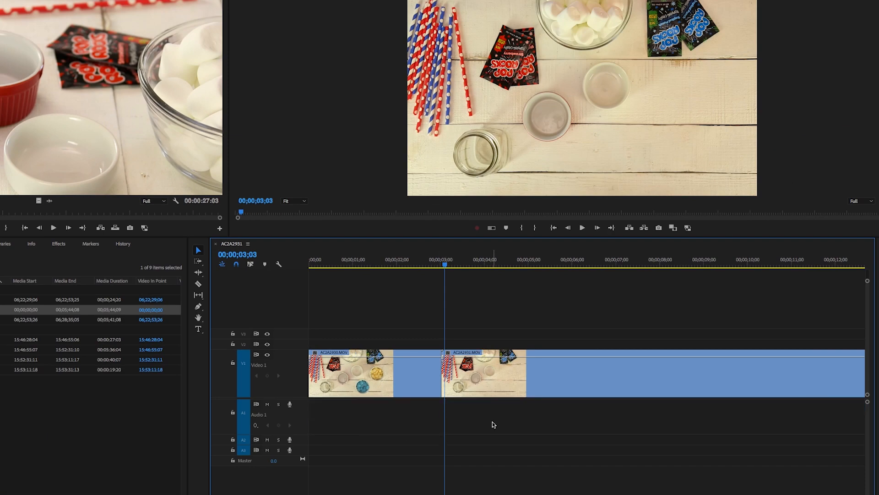
Cut the AC2A2931.MOV clip at 00;00;08;21 with the Razor tool
{"action": "key", "text": "Up"}
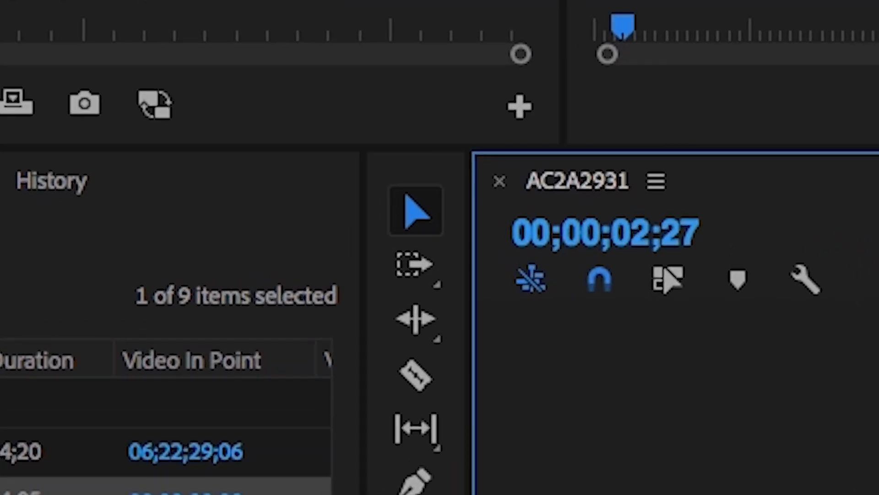
{"action": "left_click", "coordinate": [416, 376]}
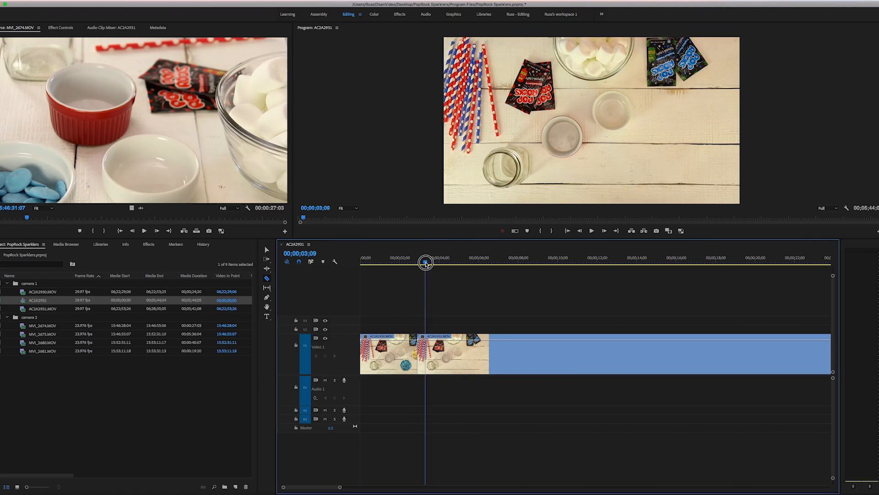
{"action": "left_click_drag", "start_coordinate": [424, 270], "coordinate": [532, 273]}
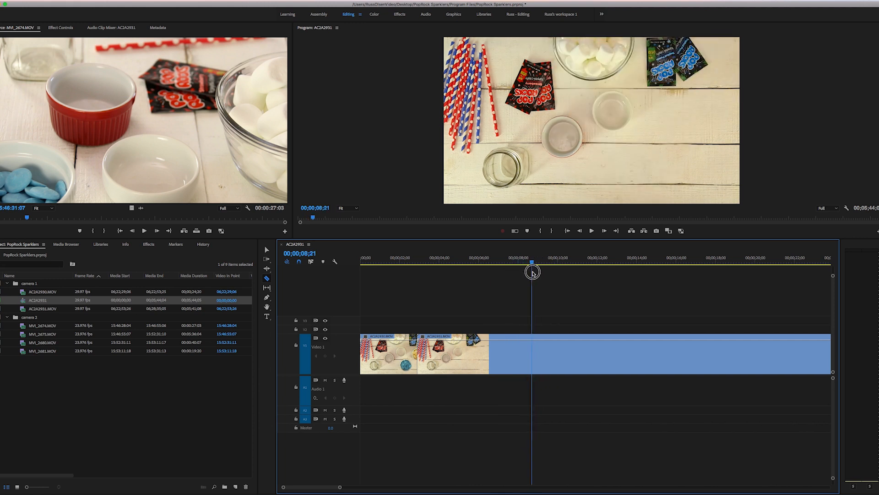
{"action": "left_click", "coordinate": [532, 349]}
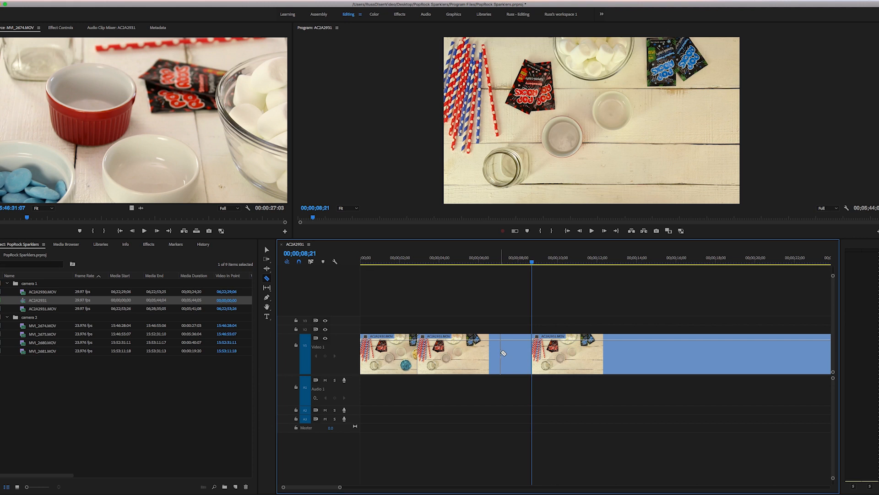
Delete the AC2A2931.MOV piece that ends at the 00;00;08;21 cut and close the gap it leaves
{"action": "left_click", "coordinate": [265, 249]}
{"action": "left_click", "coordinate": [496, 354]}
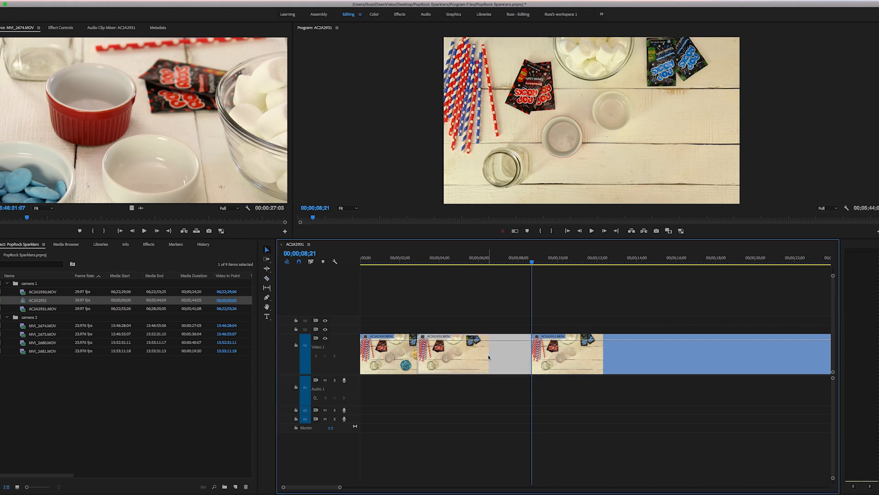
{"action": "key", "text": "Delete"}
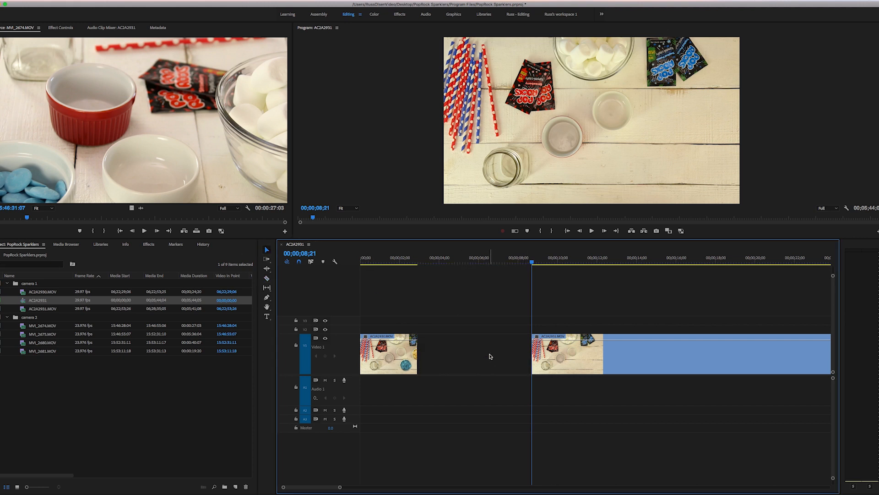
{"action": "left_click", "coordinate": [490, 356]}
{"action": "key", "text": "Delete"}
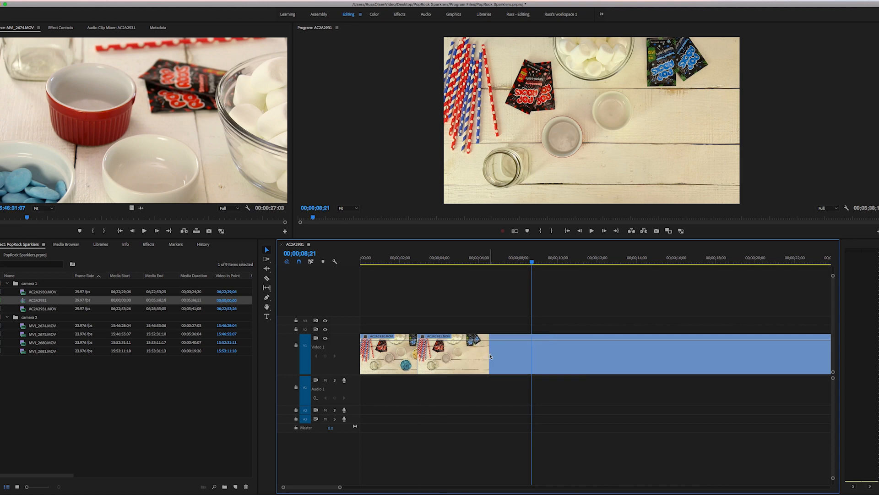
Play the sequence from about 2 seconds to review the join, and cut the AC2A2931.MOV clip at 00;00;06;01 with the Razor tool
{"action": "left_click", "coordinate": [402, 257]}
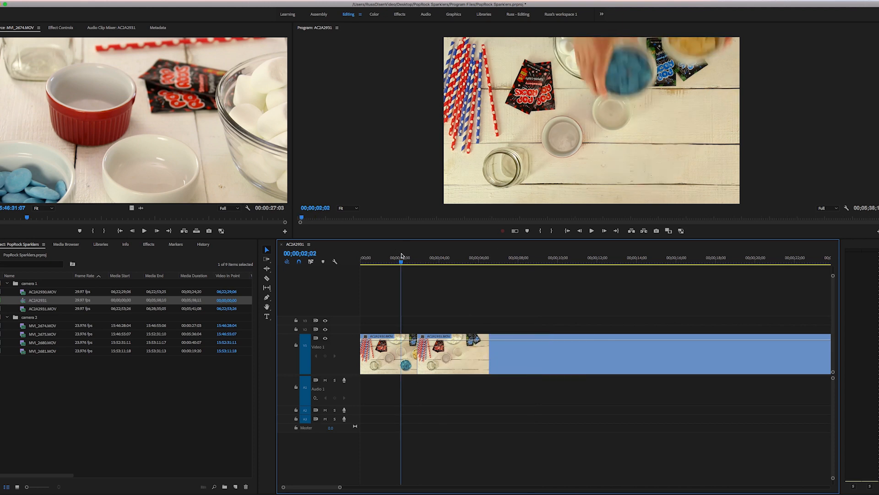
{"action": "left_click", "coordinate": [592, 230]}
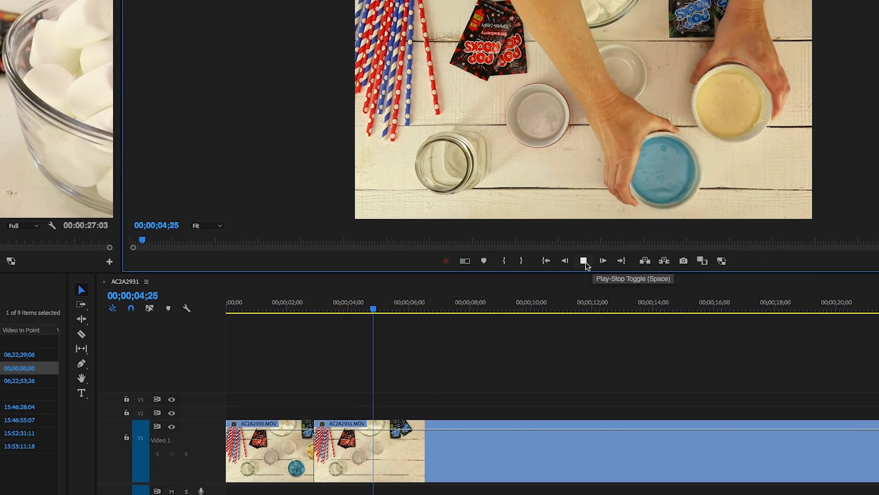
{"action": "left_click", "coordinate": [584, 260]}
{"action": "mouse_move", "coordinate": [408, 304]}
{"action": "left_mouse_down"}
{"action": "mouse_move", "coordinate": [403, 309]}
{"action": "mouse_move", "coordinate": [409, 307]}
{"action": "left_mouse_up"}
{"action": "left_click", "coordinate": [81, 334]}
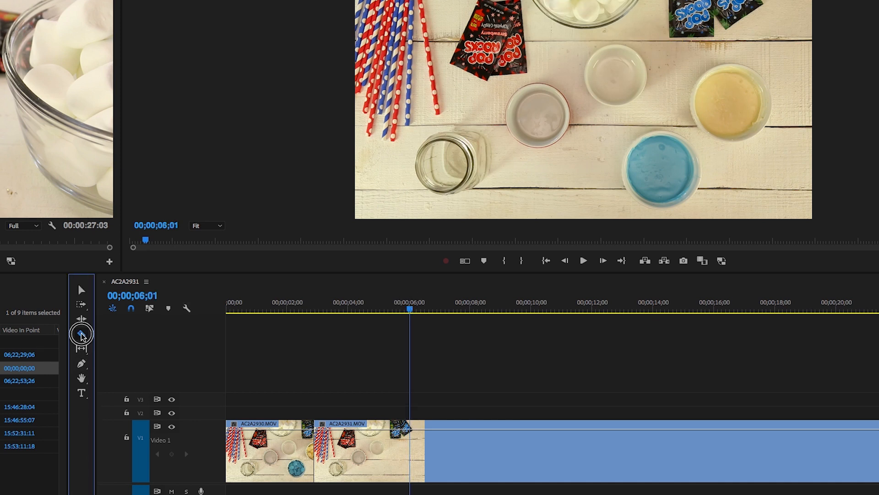
{"action": "key", "text": "ctrl+v"}
Find the end of the idle footage and cut the AC2A2931.MOV clip at 00;00;22;26 with the Razor tool
{"action": "left_click_drag", "start_coordinate": [409, 306], "coordinate": [687, 324]}
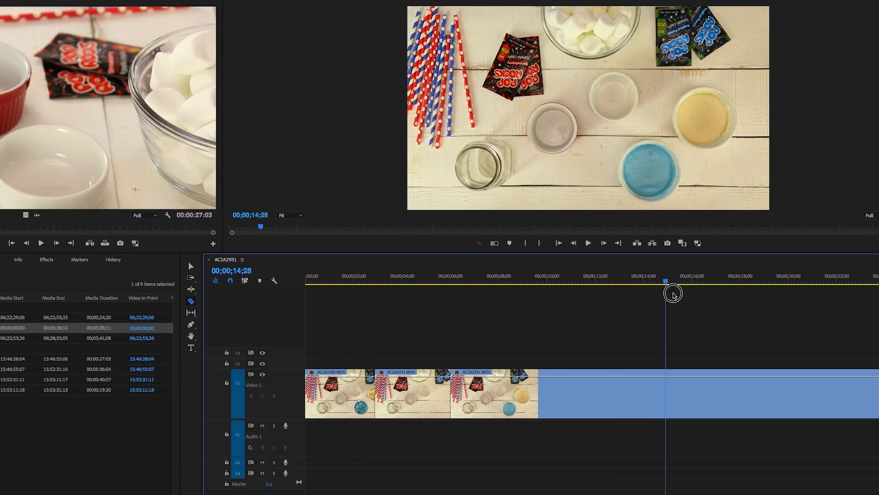
{"action": "left_click_drag", "start_coordinate": [672, 294], "coordinate": [863, 290]}
{"action": "left_click_drag", "start_coordinate": [816, 268], "coordinate": [750, 272]}
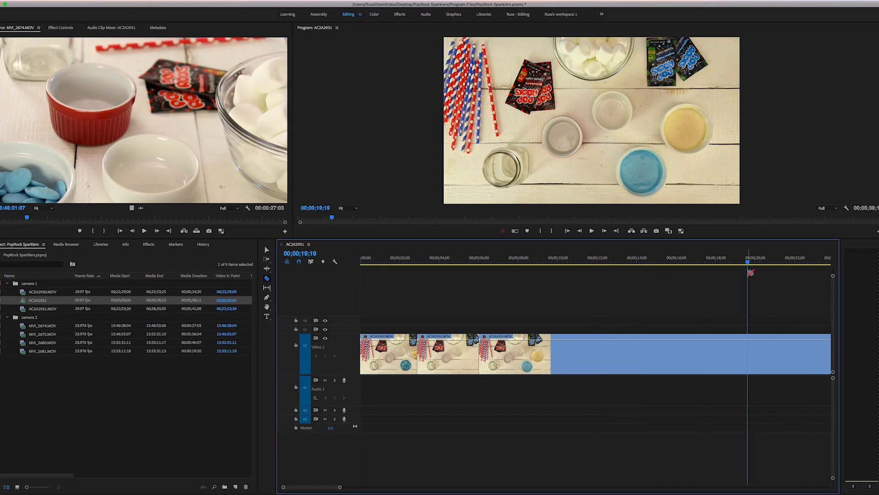
{"action": "key", "text": "minus"}
{"action": "key", "text": "minus"}
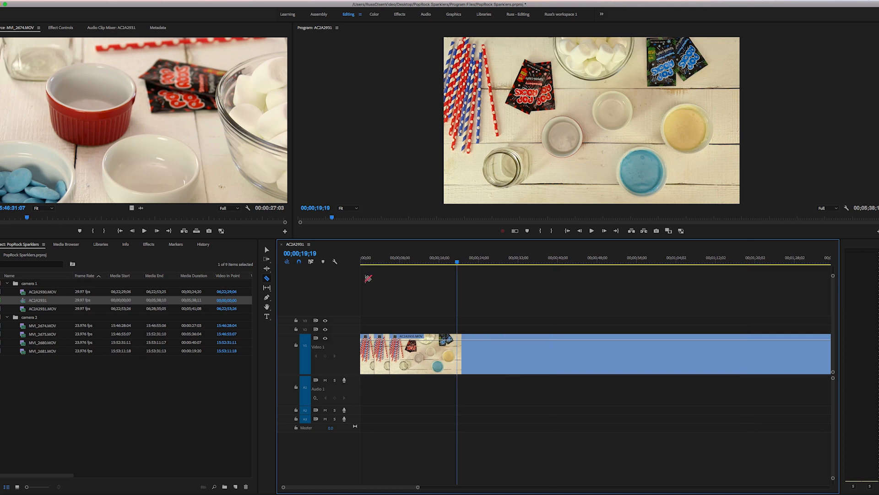
{"action": "left_click_drag", "start_coordinate": [459, 262], "coordinate": [474, 274]}
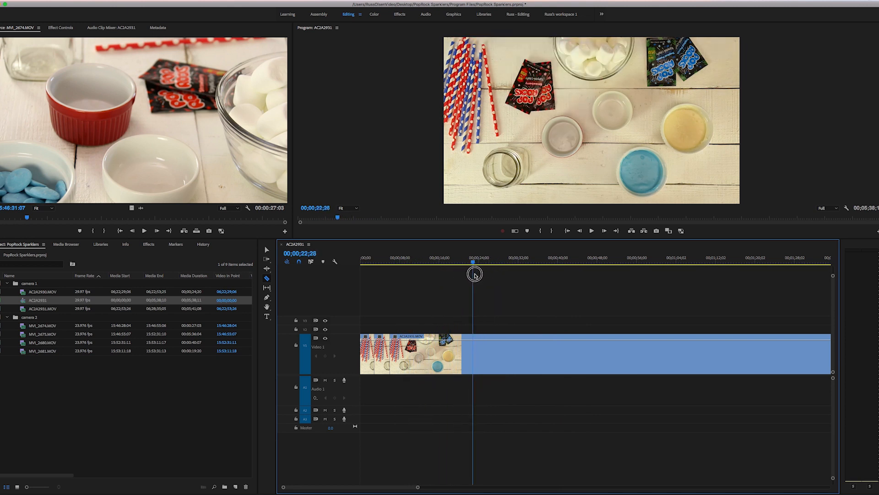
{"action": "left_click", "coordinate": [474, 353]}
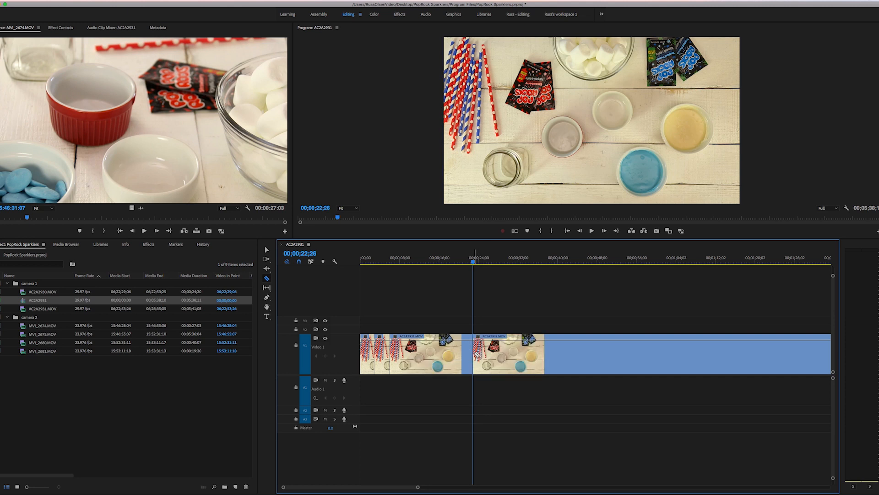
Delete the piece between the 00;00;06;01 and 00;00;22;26 cuts and close the gap
{"action": "left_click", "coordinate": [268, 250]}
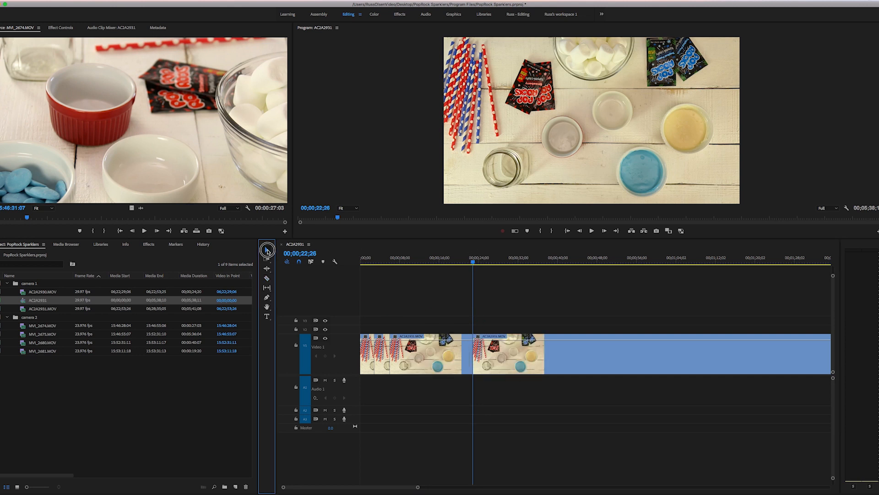
{"action": "left_click", "coordinate": [442, 364]}
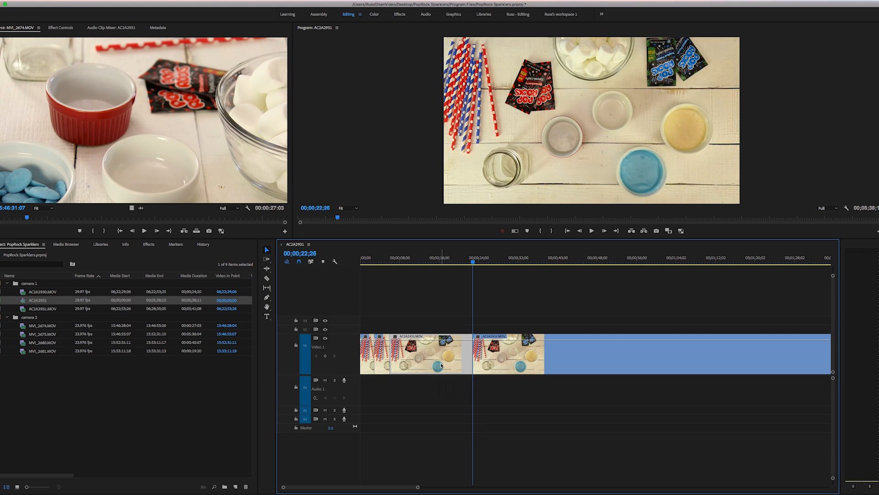
{"action": "key", "text": "Delete"}
{"action": "left_click", "coordinate": [440, 365]}
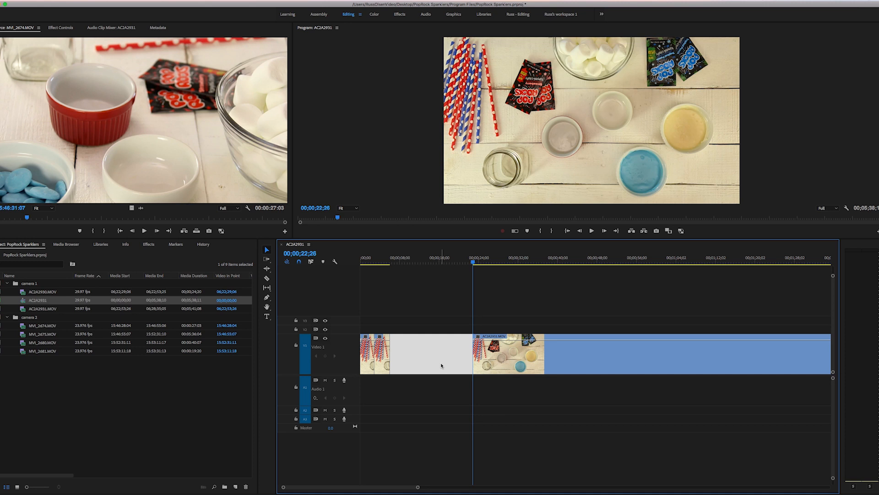
{"action": "key", "text": "Delete"}
Cut the long AC2A2931.MOV clip at 00;00;24;20 and at 00;01;02;03 with the Razor tool
{"action": "left_click_drag", "start_coordinate": [472, 261], "coordinate": [423, 264]}
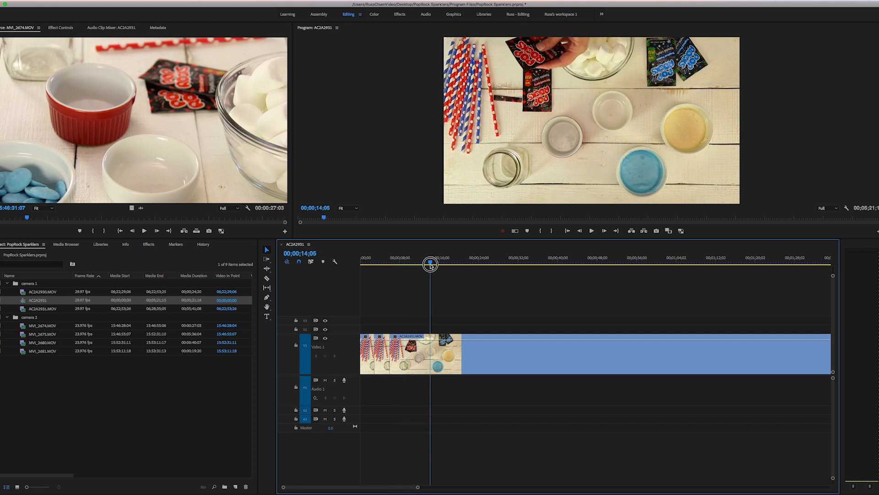
{"action": "left_click_drag", "start_coordinate": [431, 264], "coordinate": [482, 265]}
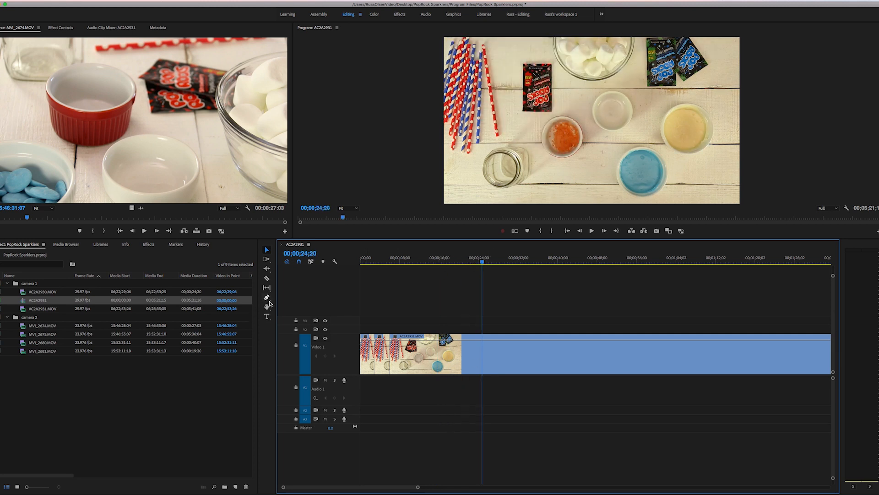
{"action": "left_click", "coordinate": [266, 278]}
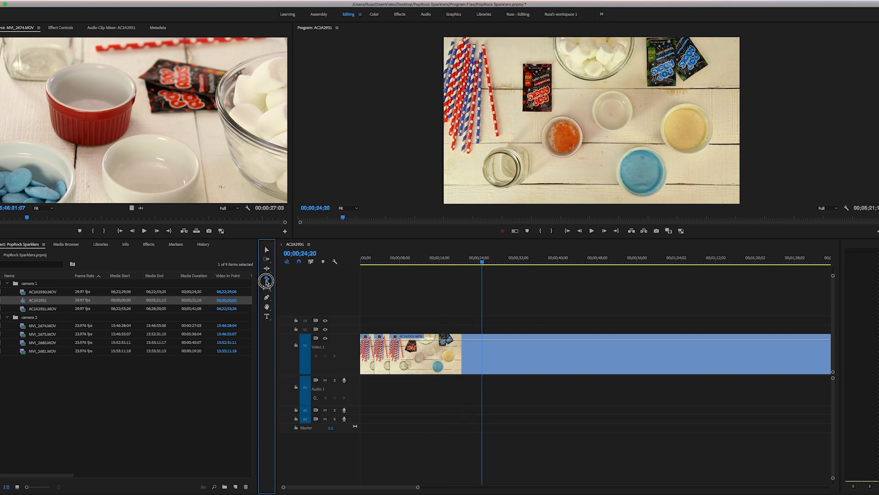
{"action": "left_click", "coordinate": [487, 364]}
{"action": "left_click_drag", "start_coordinate": [482, 265], "coordinate": [568, 270]}
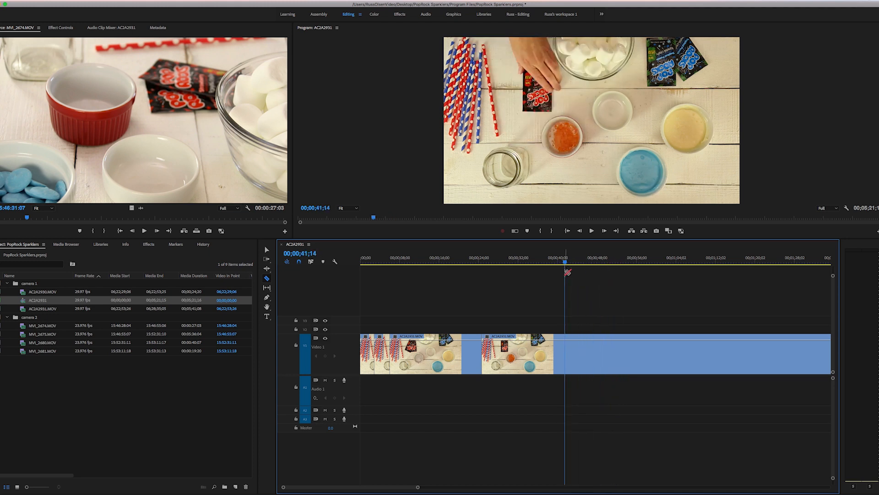
{"action": "key", "text": "minus"}
{"action": "left_click_drag", "start_coordinate": [409, 261], "coordinate": [437, 264]}
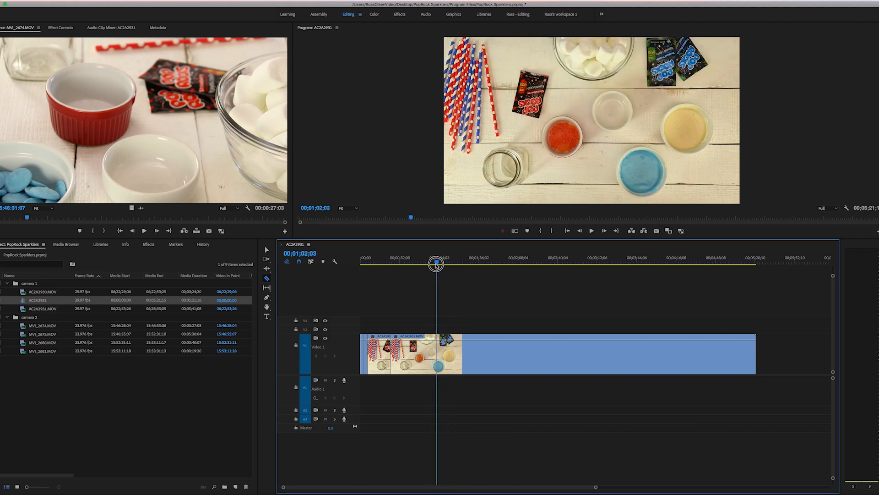
{"action": "left_click", "coordinate": [439, 350]}
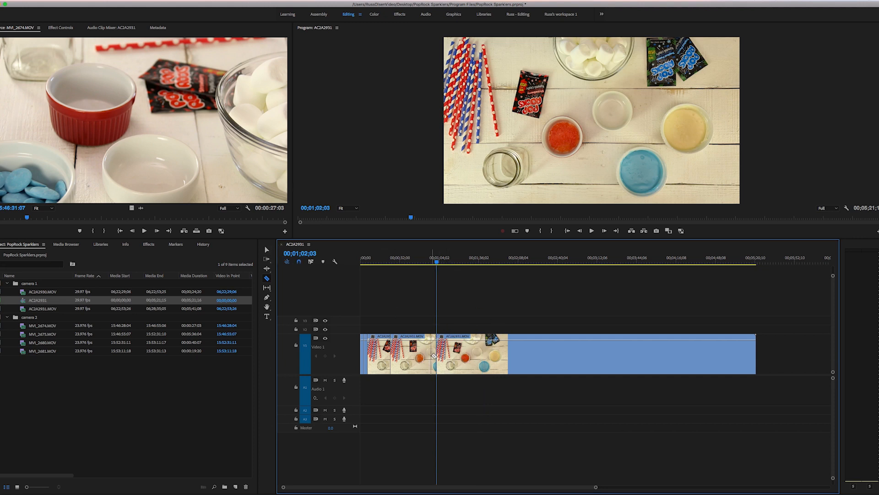
Delete the piece between the 00;00;24;20 and 00;01;02;03 cuts and close the gap
{"action": "left_click", "coordinate": [268, 251]}
{"action": "left_click", "coordinate": [413, 363]}
{"action": "key", "text": "Delete"}
{"action": "left_click", "coordinate": [413, 363]}
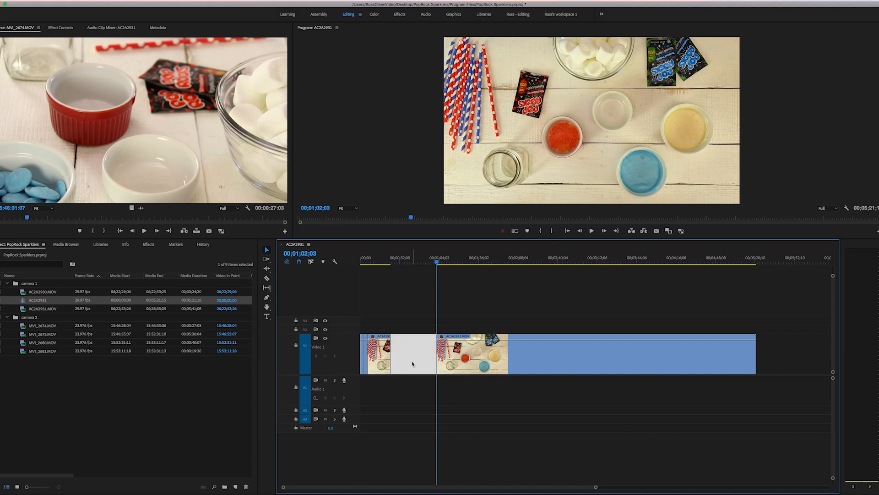
{"action": "key", "text": "Delete"}
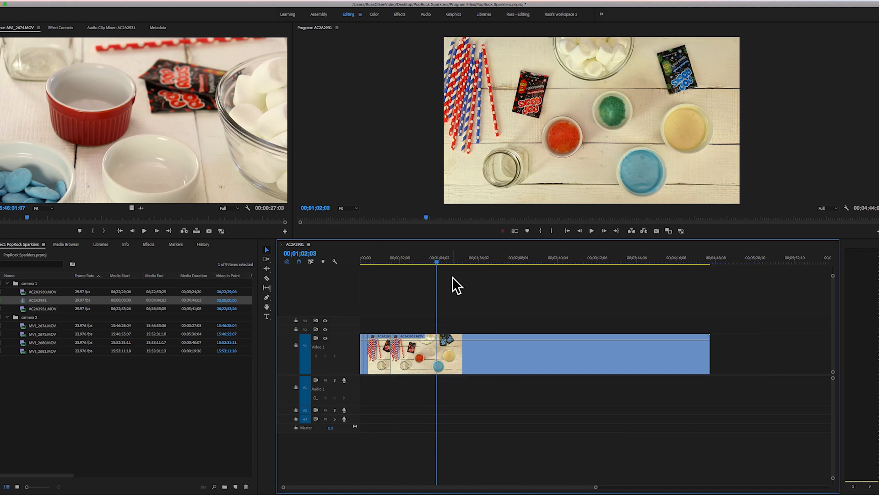
Cut the last AC2A2931.MOV clip at 00;00;40;18 with the Razor tool
{"action": "left_click_drag", "start_coordinate": [437, 263], "coordinate": [409, 272]}
{"action": "left_click", "coordinate": [267, 279]}
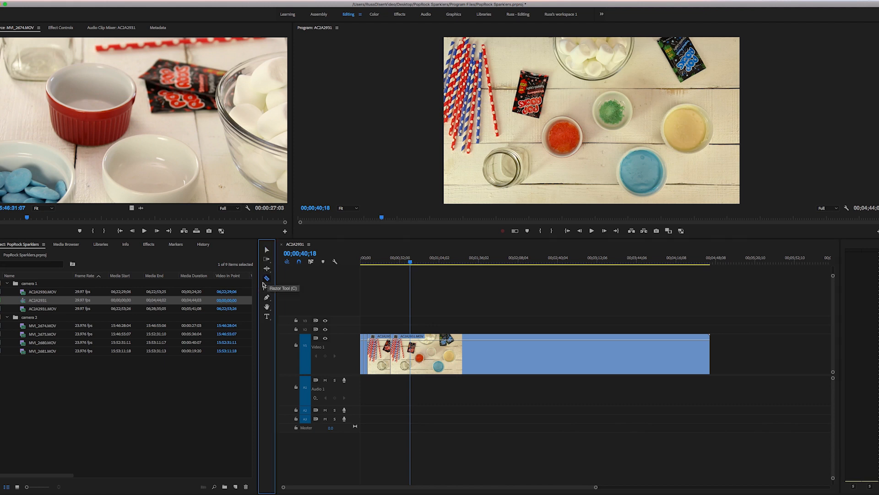
{"action": "left_click", "coordinate": [412, 351]}
Ripple-trim the start of the clip that follows the 00;00;40;18 cut to remove the unneeded footage
{"action": "mouse_move", "coordinate": [410, 262]}
{"action": "left_mouse_down"}
{"action": "mouse_move", "coordinate": [435, 262]}
{"action": "mouse_move", "coordinate": [423, 262]}
{"action": "left_mouse_up"}
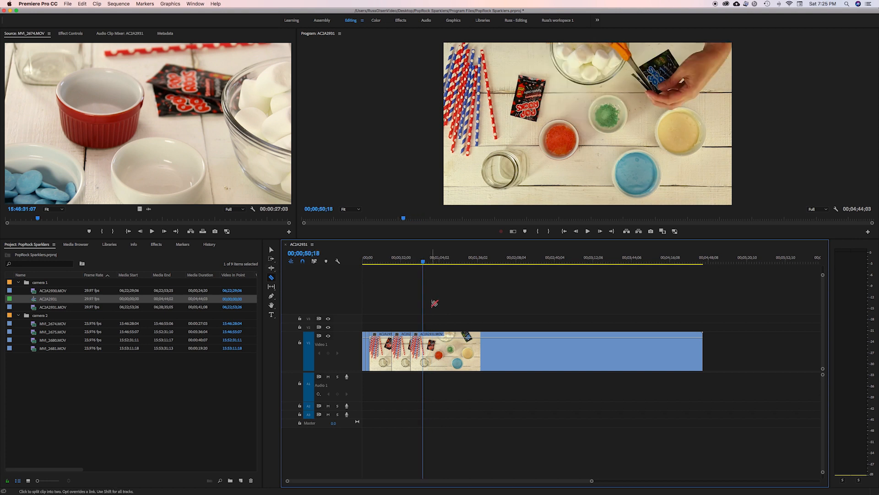
{"action": "left_click", "coordinate": [272, 268]}
{"action": "left_click", "coordinate": [415, 356]}
{"action": "left_click_drag", "start_coordinate": [415, 356], "coordinate": [423, 356]}
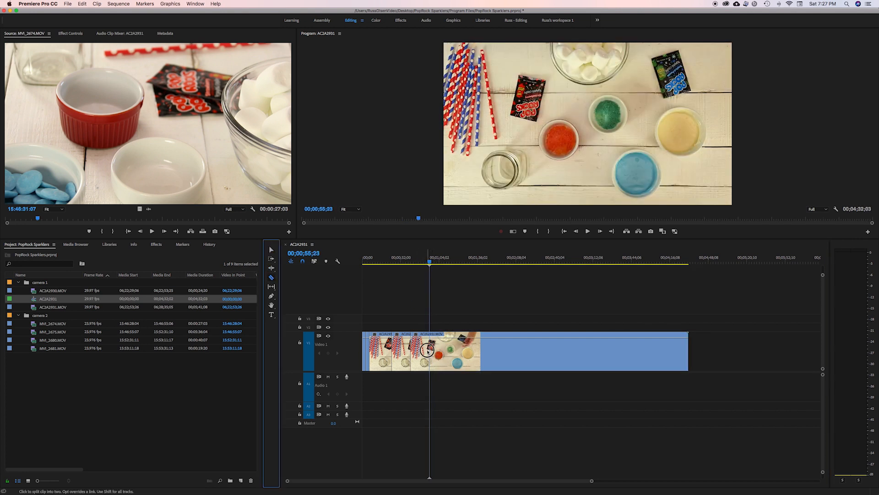
Review the footage of the last clip and cut it at 00;01;33;00 with the Razor tool
{"action": "left_click", "coordinate": [412, 267]}
{"action": "mouse_move", "coordinate": [411, 268]}
{"action": "left_mouse_down"}
{"action": "mouse_move", "coordinate": [626, 287]}
{"action": "mouse_move", "coordinate": [419, 276]}
{"action": "left_mouse_up"}
{"action": "key", "text": "space"}
{"action": "key", "text": "space"}
{"action": "key", "text": "c"}
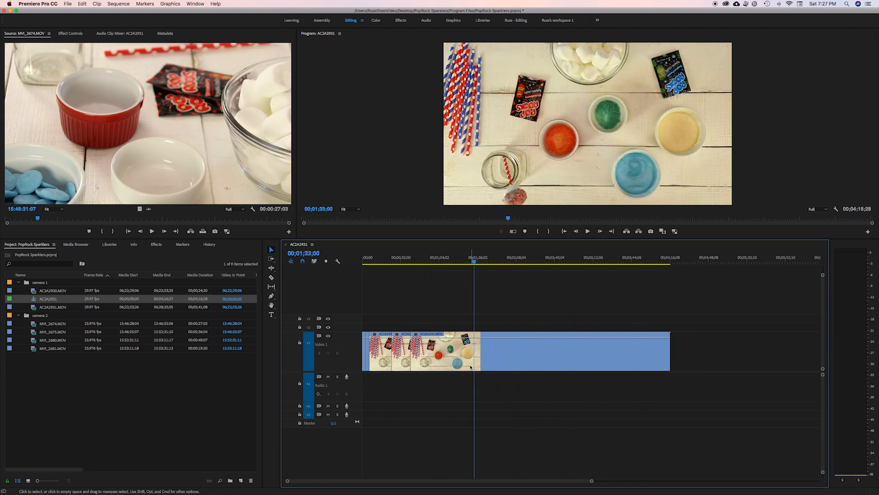
{"action": "left_click", "coordinate": [475, 361]}
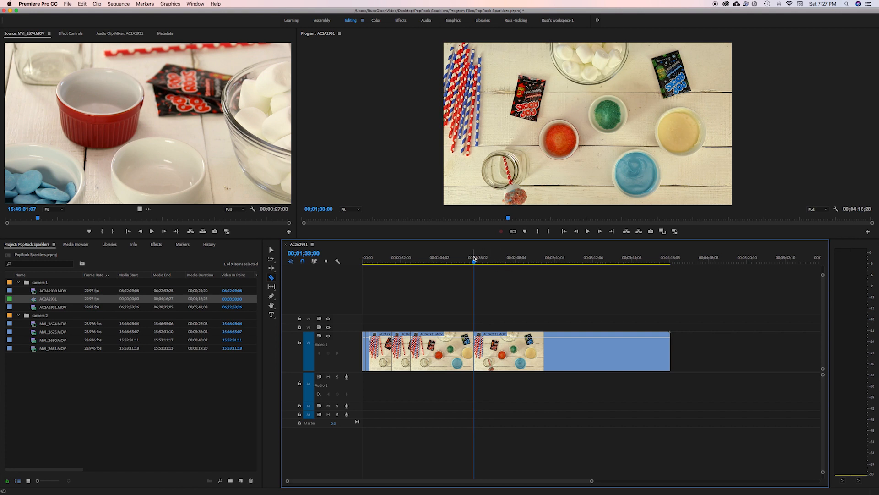
Set the speed of all clips before the 00;01;33;00 cut to 400% with ripple edit shifting the trailing clips
{"action": "key", "text": "v"}
{"action": "key", "text": "Home"}
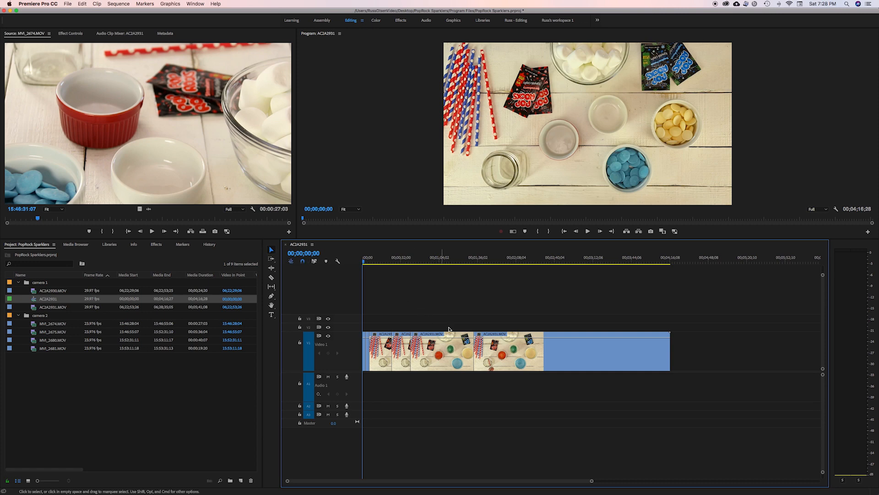
{"action": "left_click_drag", "start_coordinate": [460, 311], "coordinate": [169, 358]}
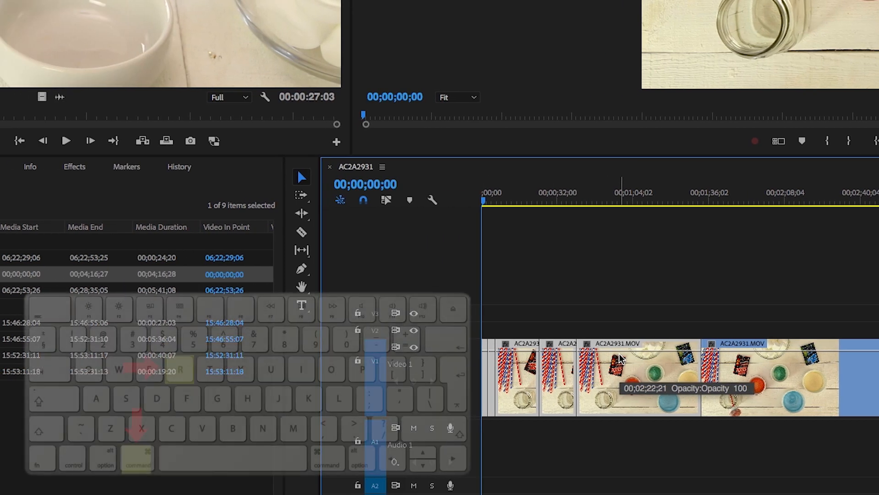
{"action": "key", "text": "super+r"}
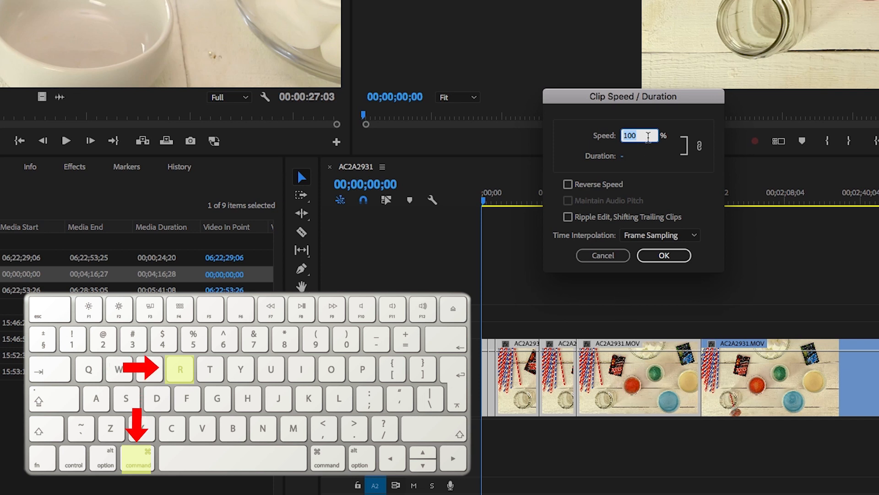
{"action": "type", "text": "400"}
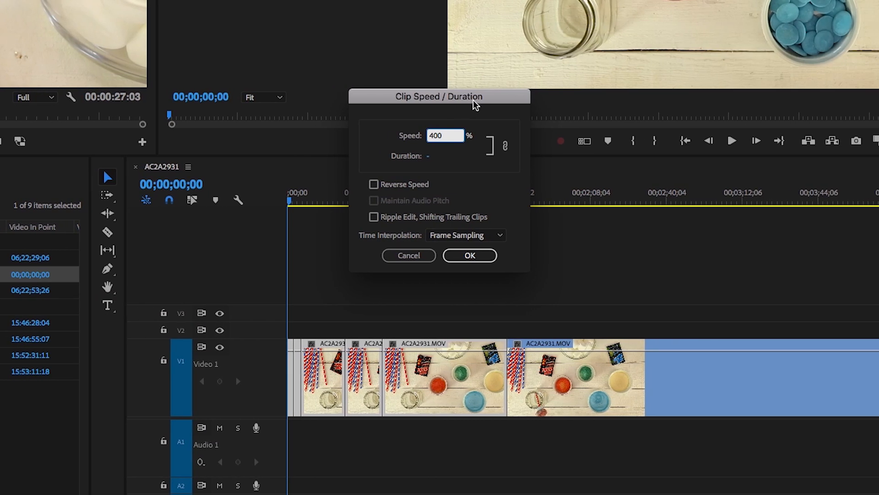
{"action": "left_click", "coordinate": [374, 216]}
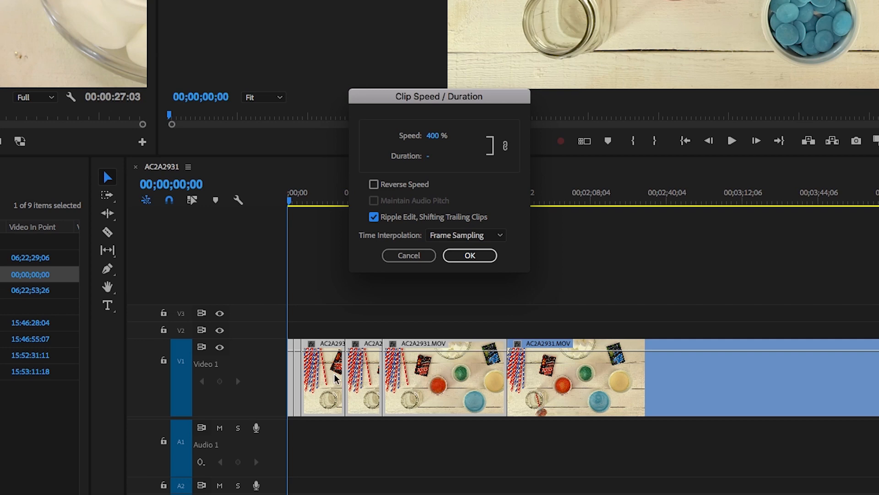
{"action": "left_click", "coordinate": [487, 260]}
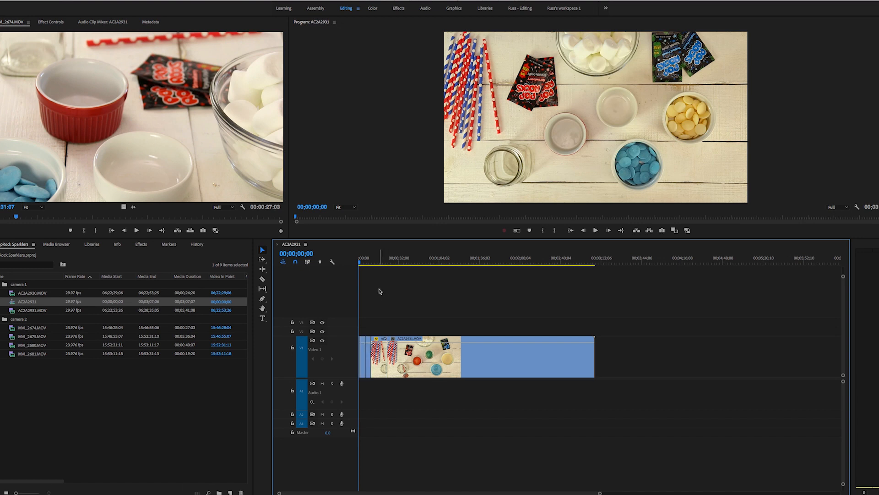
Play the sped-up clips from the start to check their pace, and further increase the speed of the last sped-up clip
{"action": "key", "text": "space"}
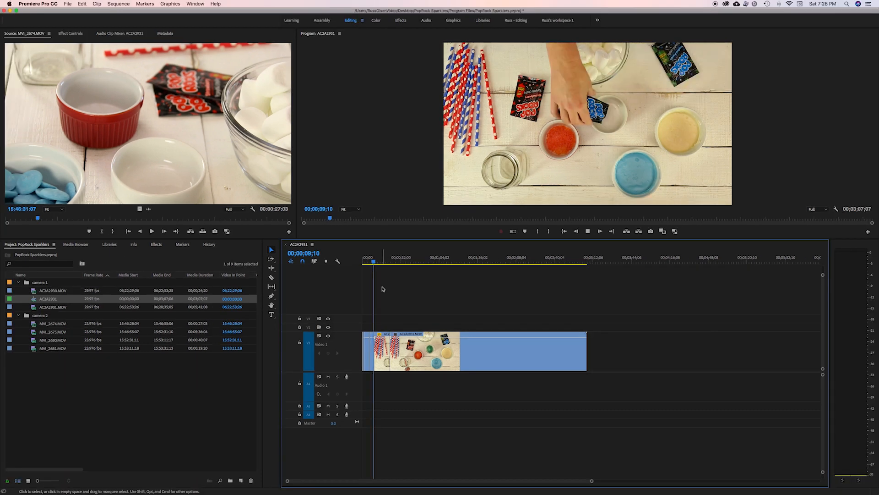
{"action": "key", "text": "space"}
{"action": "key", "text": "super+r"}
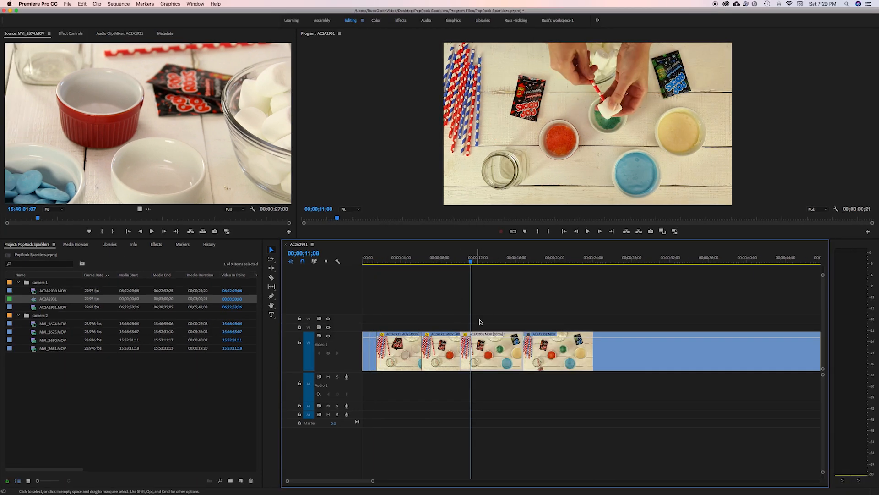
Remove the leftover camera 1 footage after the last sped-up clip and place MVI_2681.MOV directly behind that clip on Video 1
{"action": "left_click_drag", "start_coordinate": [471, 263], "coordinate": [515, 264]}
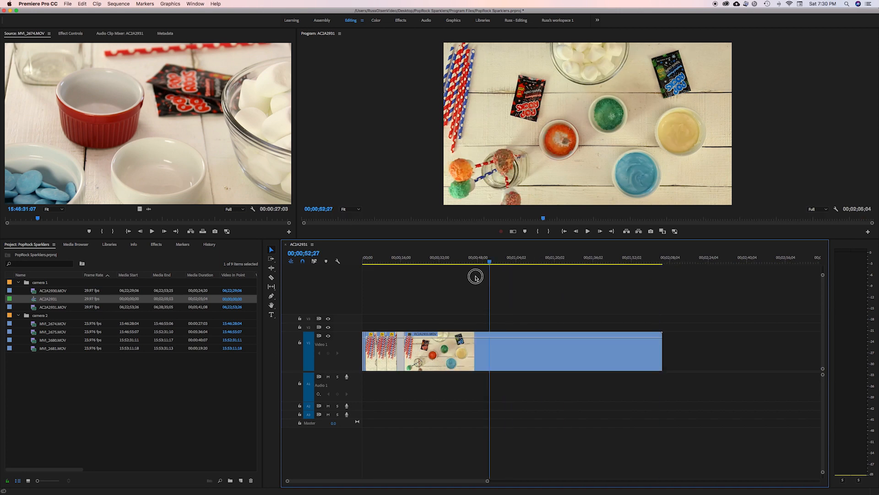
{"action": "left_click_drag", "start_coordinate": [49, 348], "coordinate": [9, 225]}
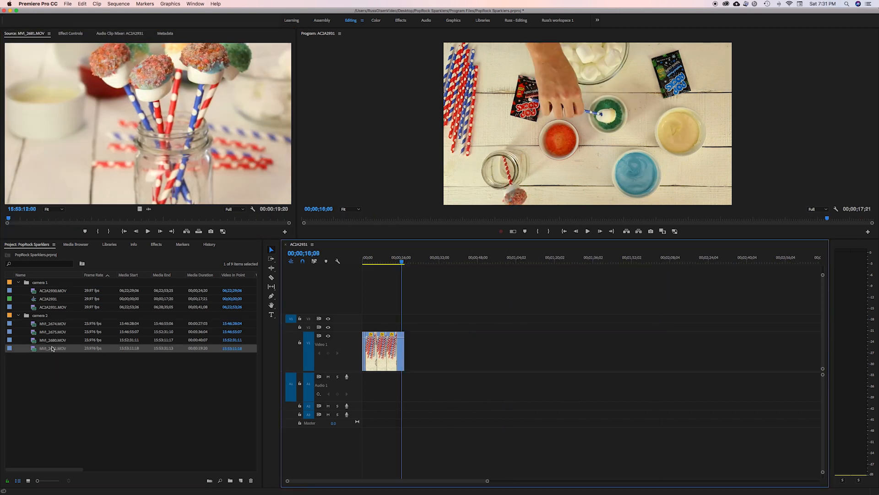
{"action": "left_click_drag", "start_coordinate": [49, 350], "coordinate": [405, 365]}
Try deleting only the audio of the MVI_2681.MOV clip, and undo the deletion
{"action": "left_click", "coordinate": [430, 398]}
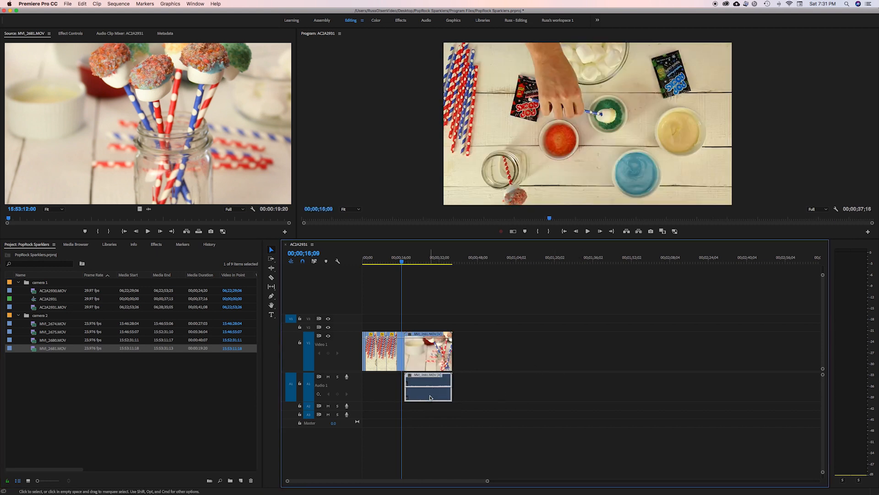
{"action": "key", "text": "Delete"}
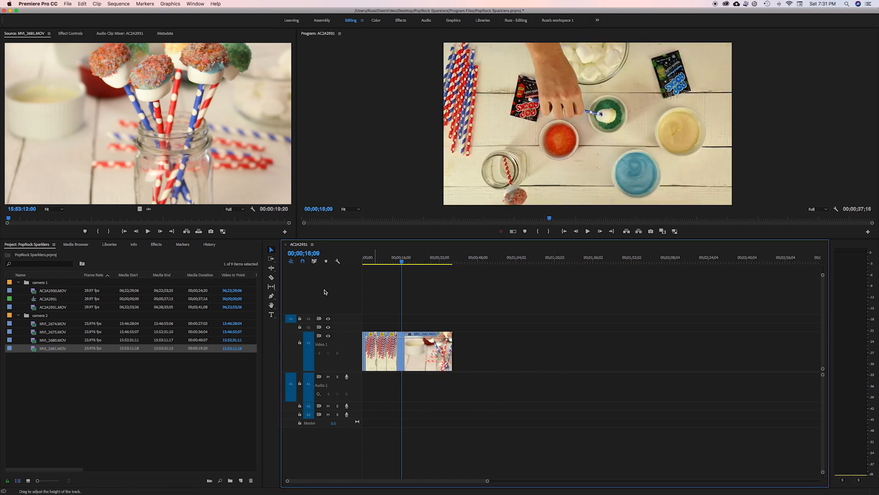
{"action": "left_click", "coordinate": [315, 261]}
{"action": "left_click", "coordinate": [314, 261]}
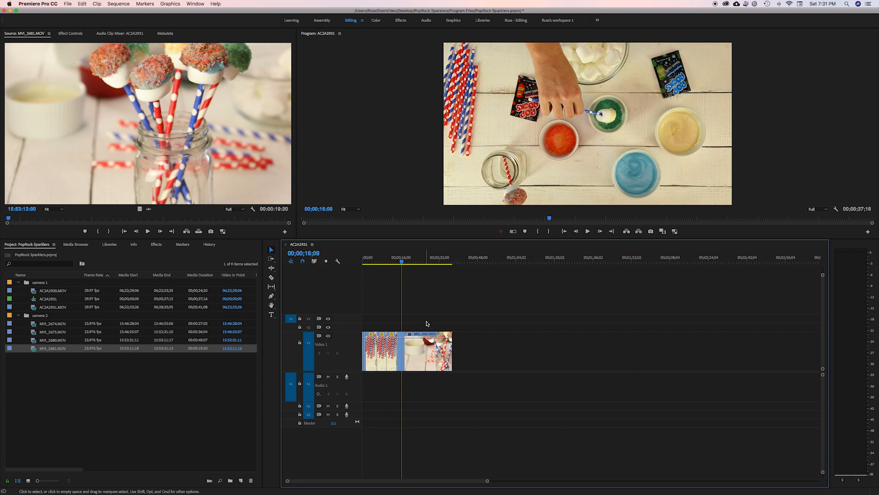
{"action": "key", "text": "super+z"}
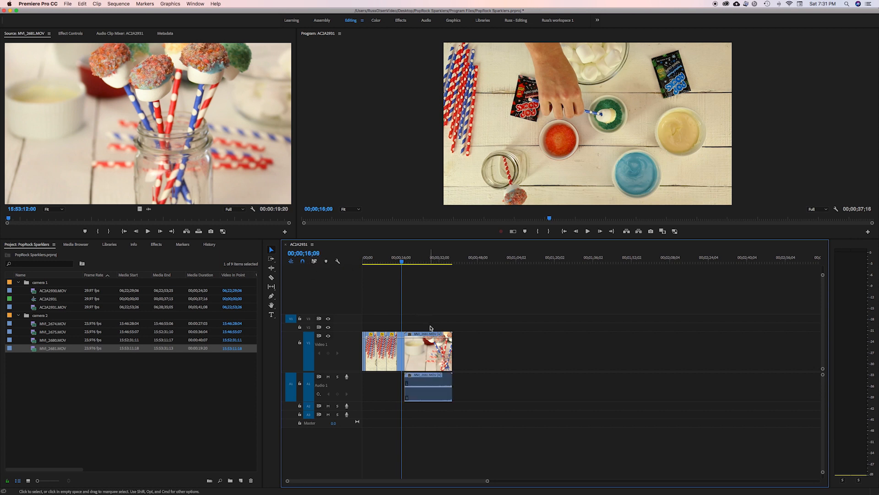
Turn on Linked Selection, try deleting the MVI_2681.MOV clip together with its audio, and undo the deletion
{"action": "left_click", "coordinate": [315, 261]}
{"action": "left_click", "coordinate": [440, 364]}
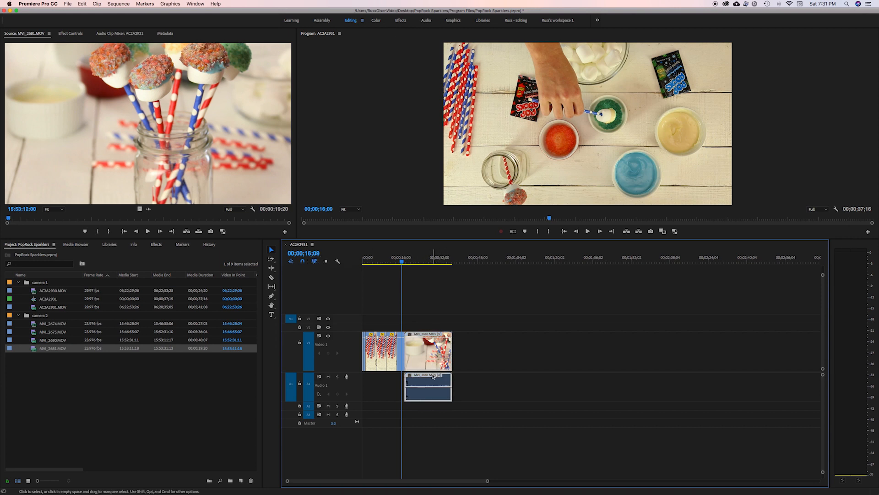
{"action": "key", "text": "Delete"}
{"action": "key", "text": "super+z"}
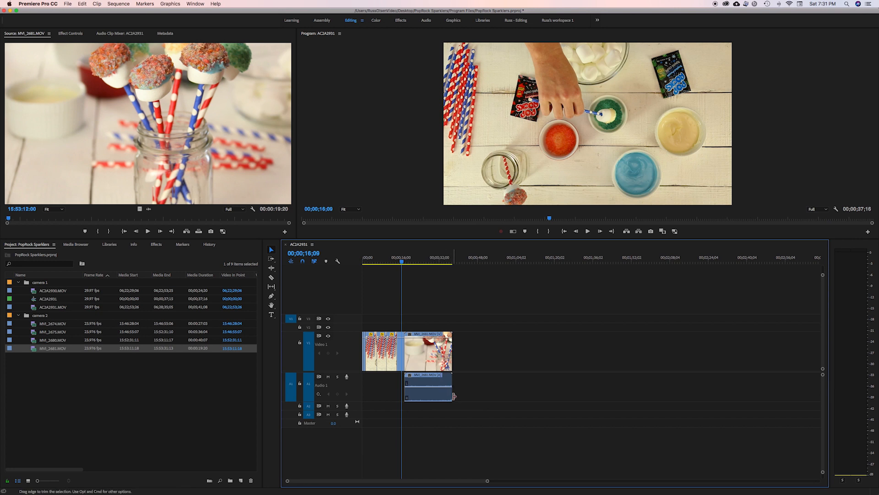
Turn off Linked Selection and delete only the audio part of the MVI_2681.MOV clip
{"action": "left_click", "coordinate": [314, 261]}
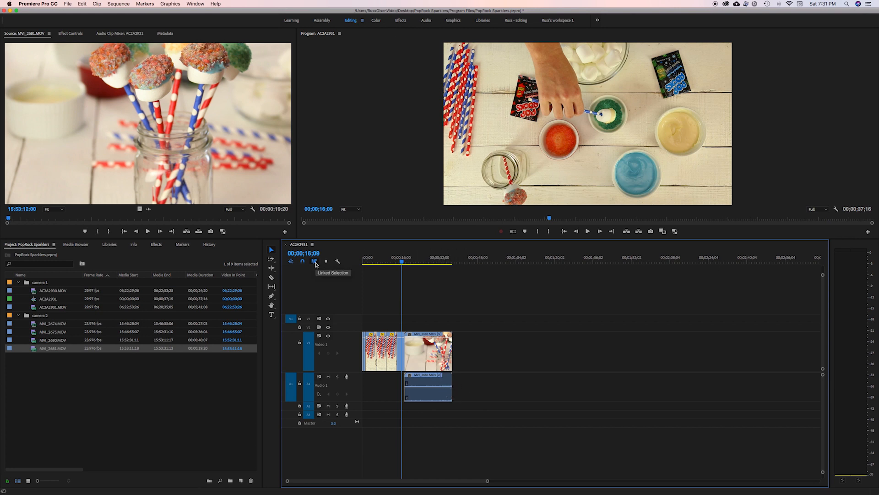
{"action": "left_click", "coordinate": [429, 387]}
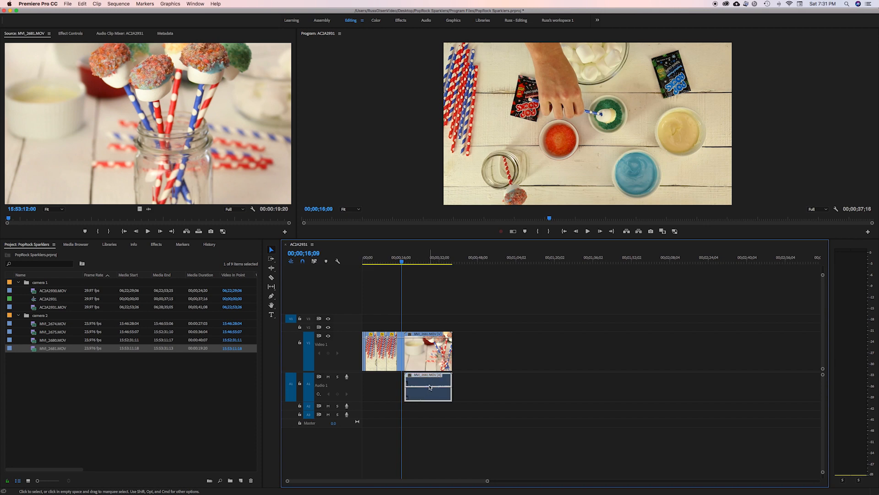
{"action": "key", "text": "Delete"}
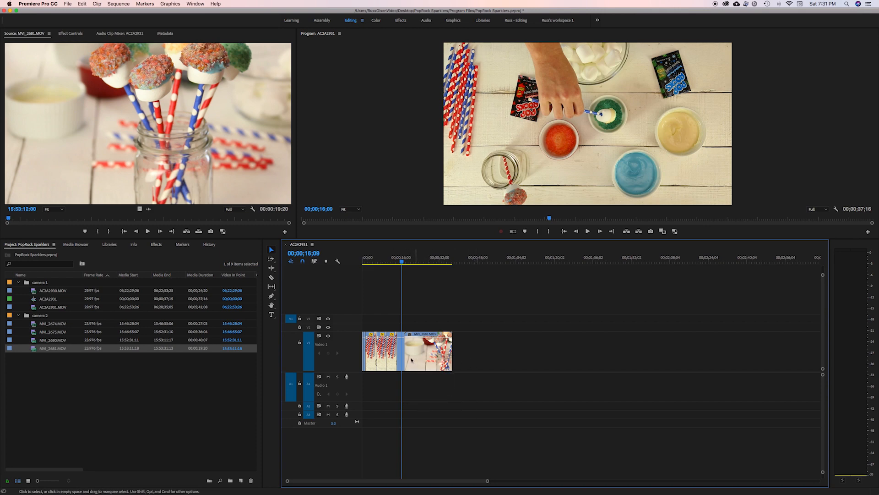
Review the MVI_2681.MOV clip at the end of the sequence and shorten it to finish at about 00;00;22;04
{"action": "left_click_drag", "start_coordinate": [405, 261], "coordinate": [416, 266]}
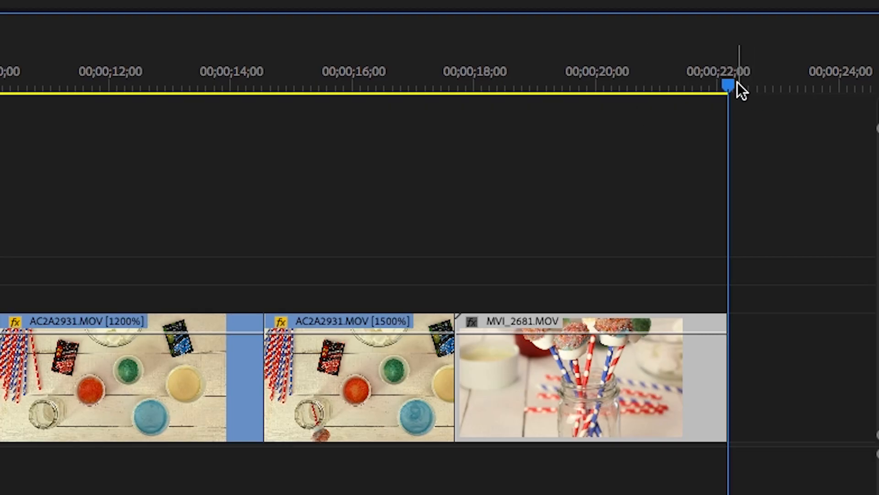
{"action": "left_click", "coordinate": [737, 83]}
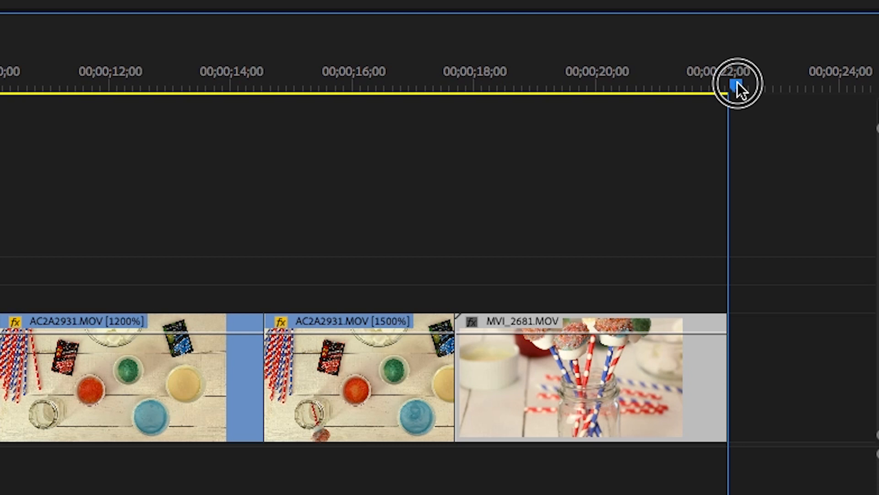
{"action": "left_click_drag", "start_coordinate": [737, 82], "coordinate": [724, 173]}
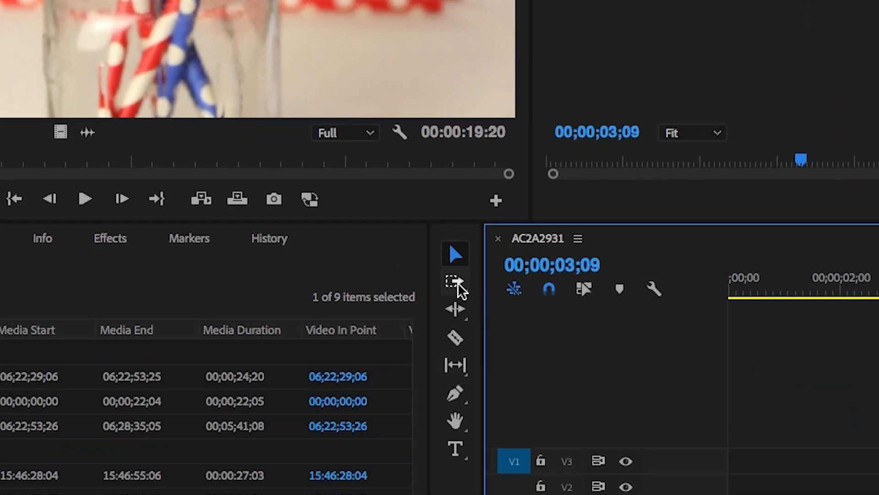
Try shifting all clips about 6 seconds later with the Track Select Forward tool, undo the move and return to the Selection tool
{"action": "left_click", "coordinate": [273, 260]}
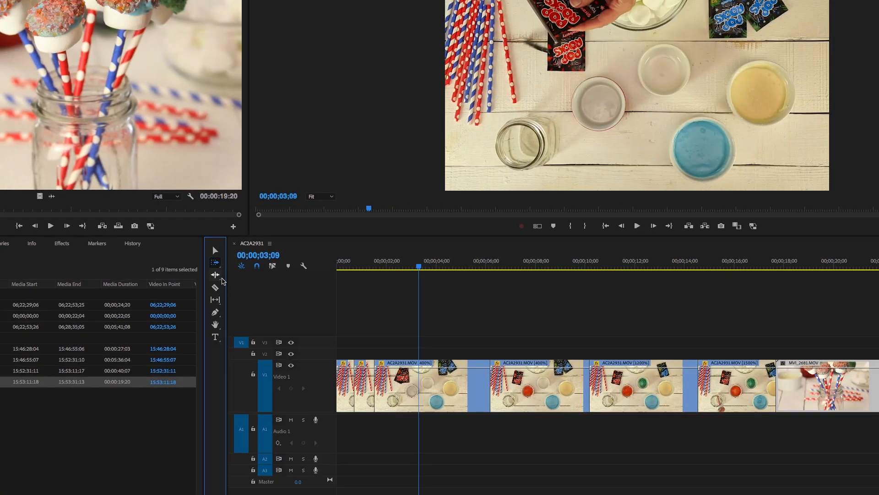
{"action": "left_click_drag", "start_coordinate": [344, 379], "coordinate": [504, 387]}
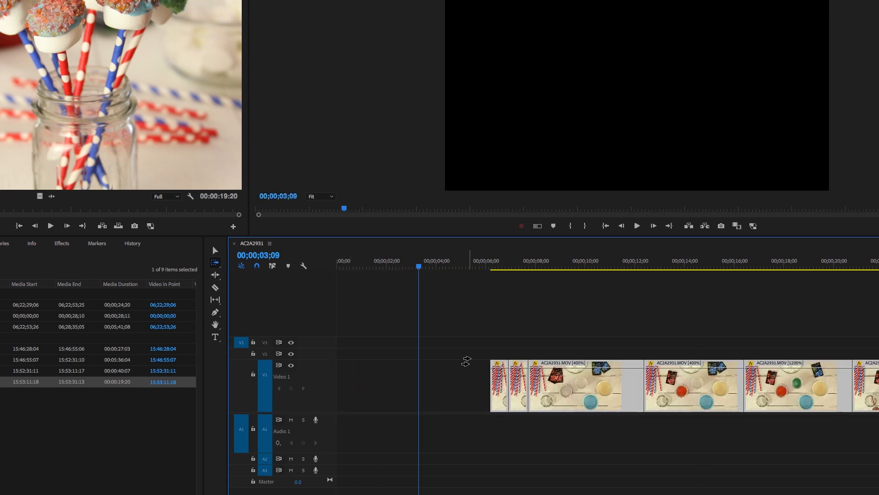
{"action": "key", "text": "ctrl+z"}
{"action": "key", "text": "v"}
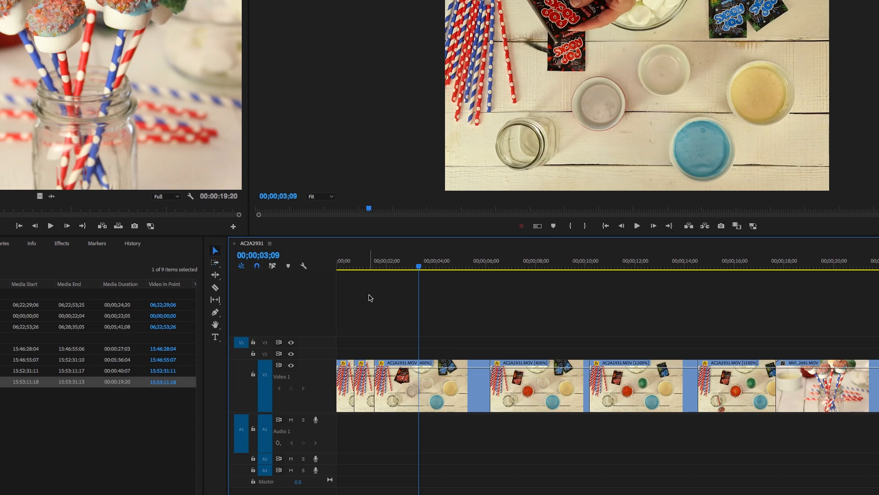
Insert MVI_2681.MOV at the start of the sequence and move its video from V3 down to Video 1
{"action": "left_click_drag", "start_coordinate": [420, 266], "coordinate": [310, 274]}
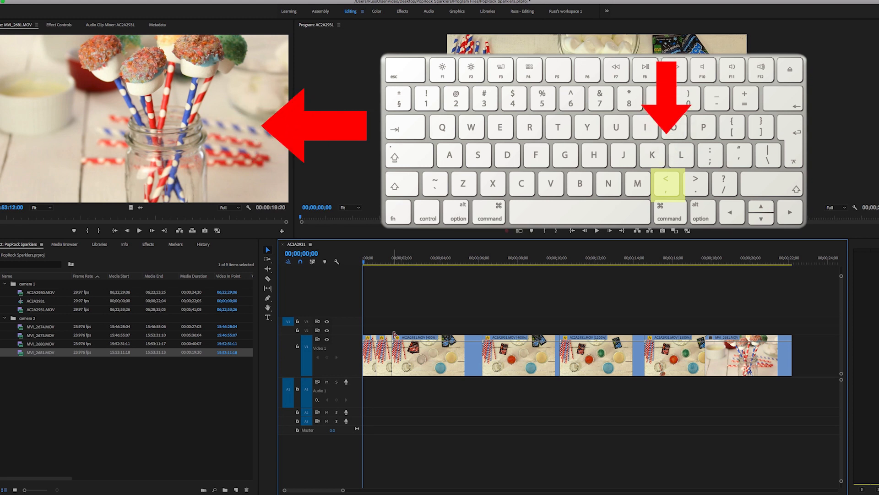
{"action": "key", "text": "comma"}
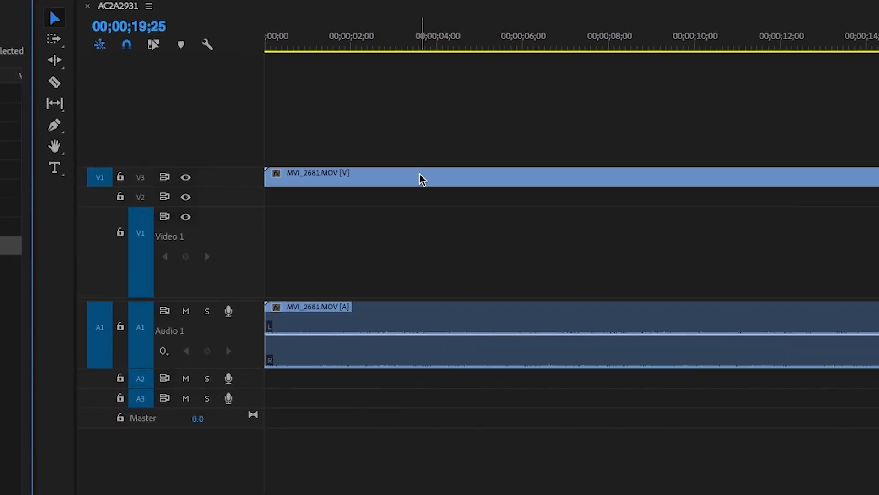
{"action": "left_click_drag", "start_coordinate": [419, 180], "coordinate": [414, 247]}
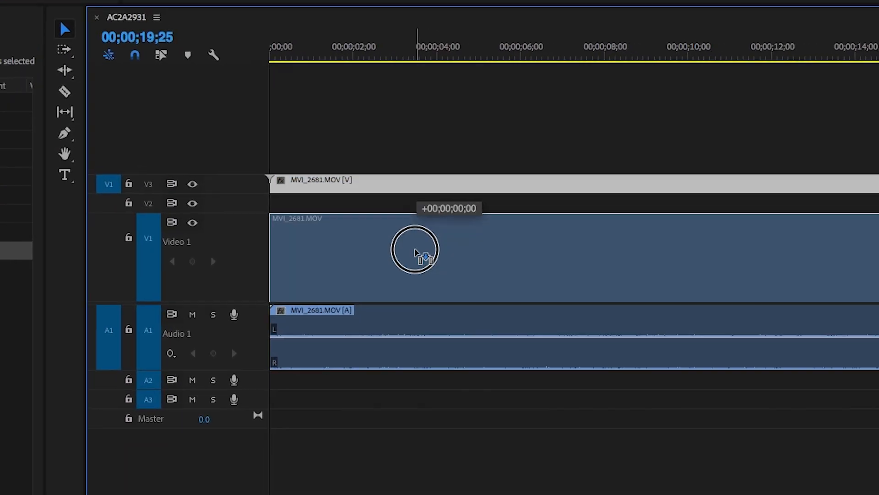
{"action": "left_click_drag", "start_coordinate": [421, 298], "coordinate": [421, 297]}
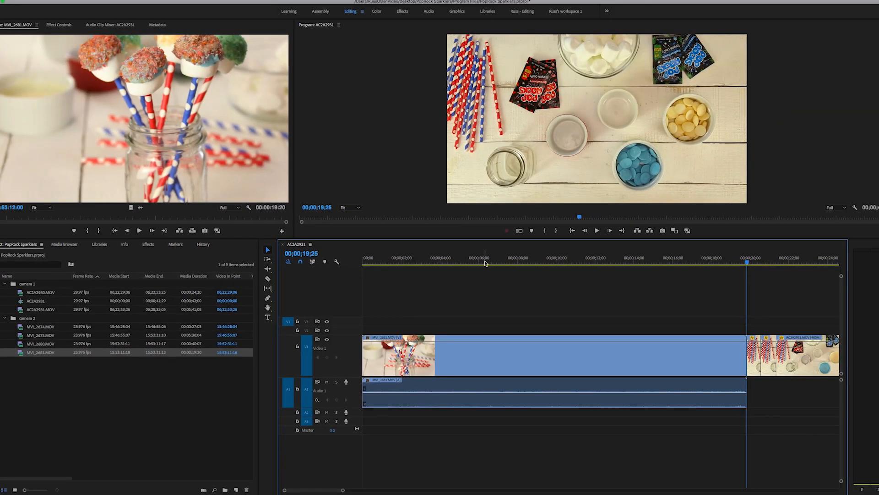
Review the opening MVI_2681.MOV clip, shorten it to about 3.5 seconds without leaving a gap, and remove its audio
{"action": "left_click_drag", "start_coordinate": [485, 262], "coordinate": [380, 279]}
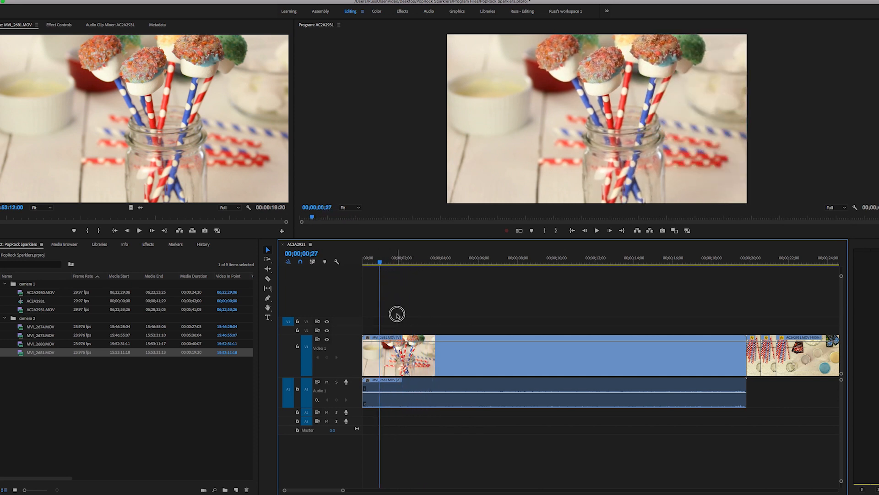
{"action": "left_click_drag", "start_coordinate": [397, 314], "coordinate": [396, 411]}
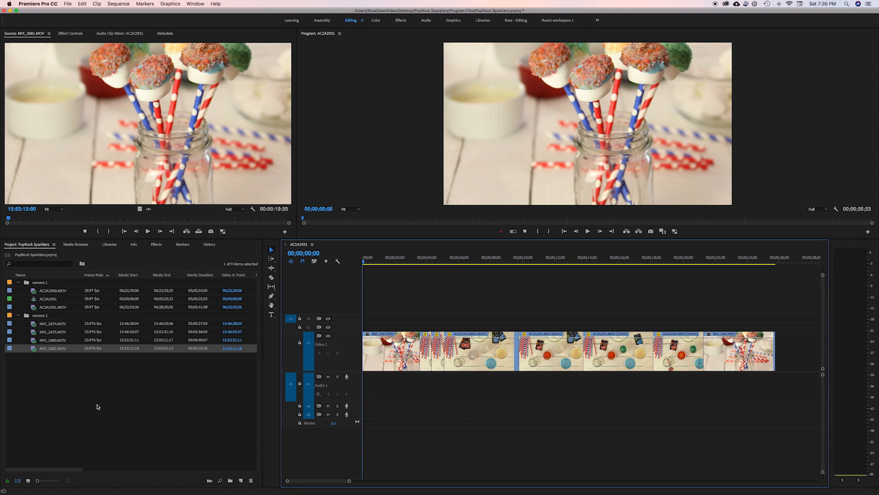
{"action": "key", "text": "super+s"}
Browse the Olsen Media Network drive in the Media Browser to the Music folder inside 06-Music and Sound Effects
{"action": "left_click", "coordinate": [76, 245]}
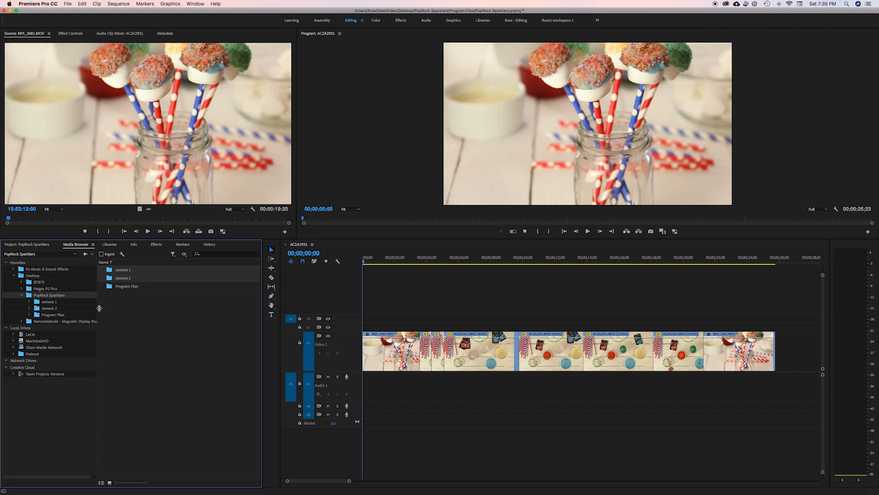
{"action": "left_click", "coordinate": [44, 347]}
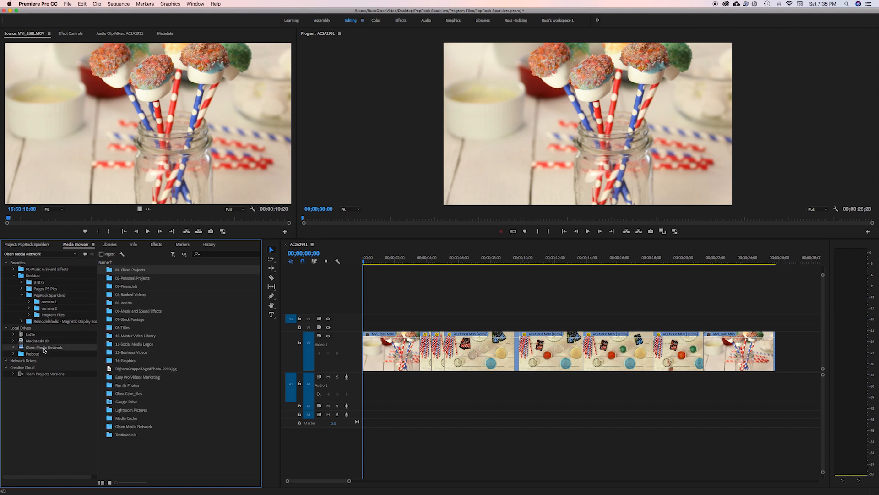
{"action": "double_click", "coordinate": [145, 313]}
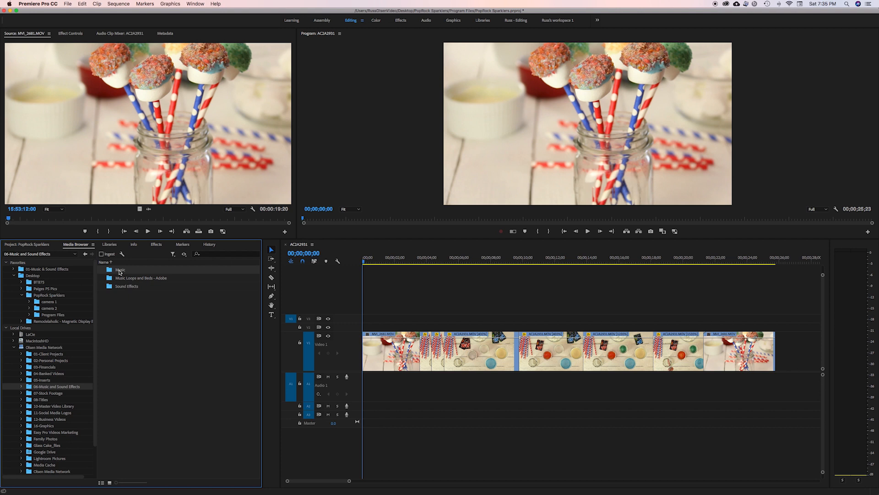
{"action": "double_click", "coordinate": [119, 271]}
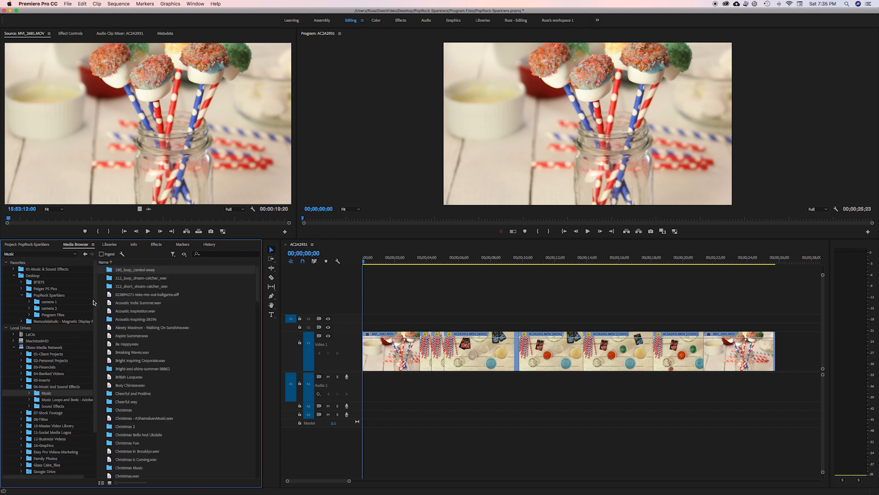
Look through the music files, open Aspire Summer.wav in the Source Monitor and listen to its beginning
{"action": "left_click", "coordinate": [136, 352]}
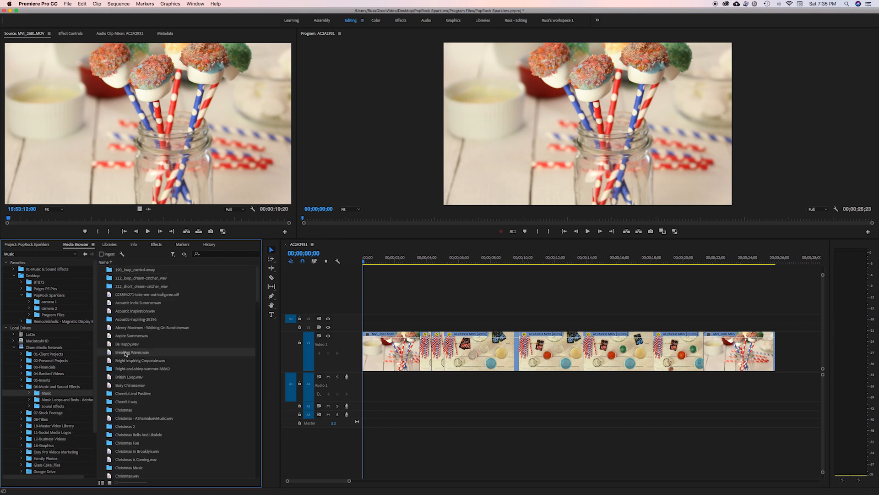
{"action": "key", "text": "space"}
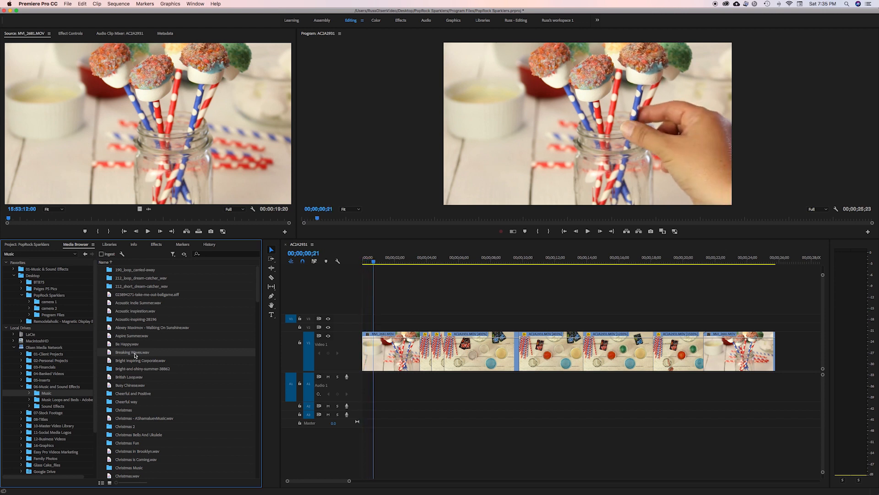
{"action": "left_click", "coordinate": [130, 346]}
{"action": "left_click", "coordinate": [131, 337]}
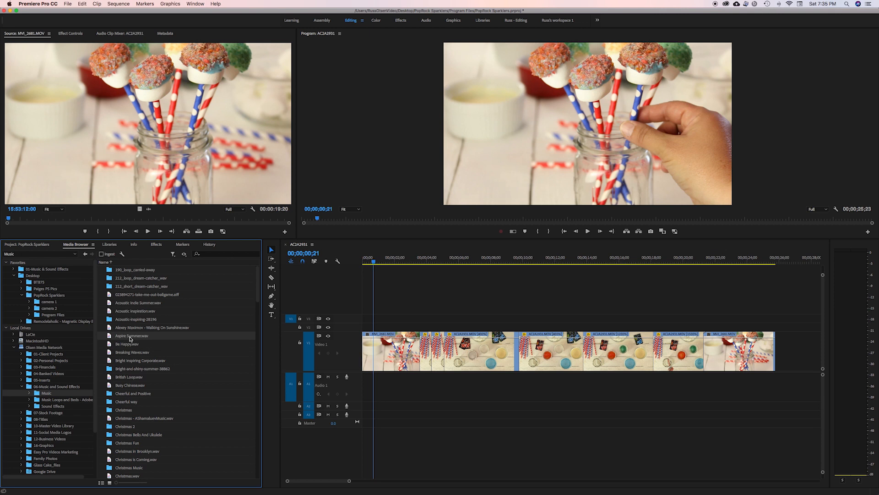
{"action": "double_click", "coordinate": [131, 338]}
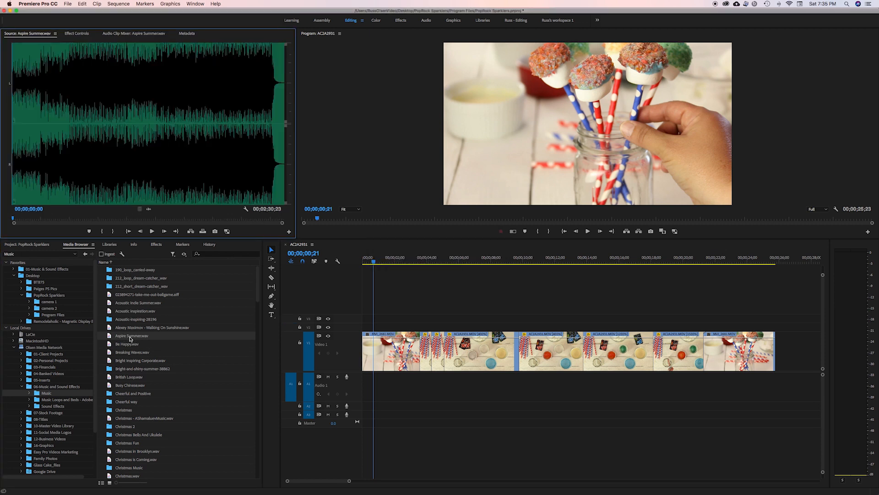
{"action": "key", "text": "space"}
{"action": "key", "text": "space"}
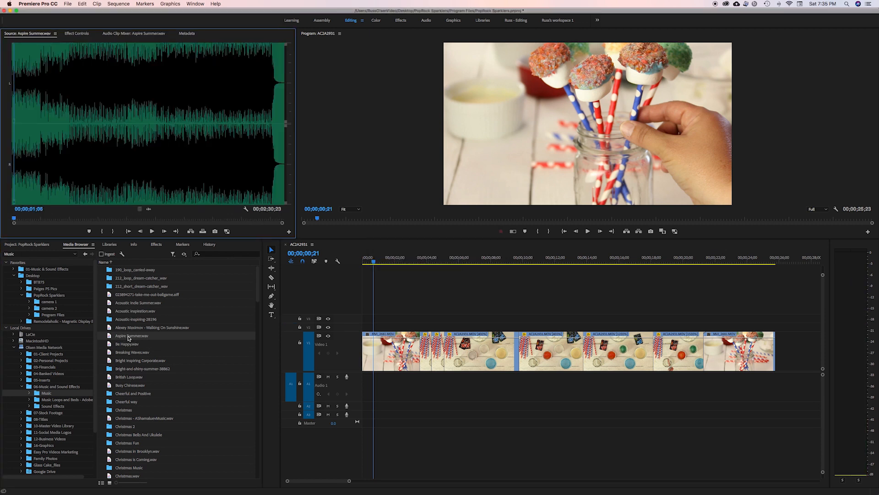
Add Aspire Summer.wav to Audio 1 from the sequence start and cut it with the Razor tool at the end of the last video clip
{"action": "left_click_drag", "start_coordinate": [127, 336], "coordinate": [360, 384]}
{"action": "left_click", "coordinate": [414, 381]}
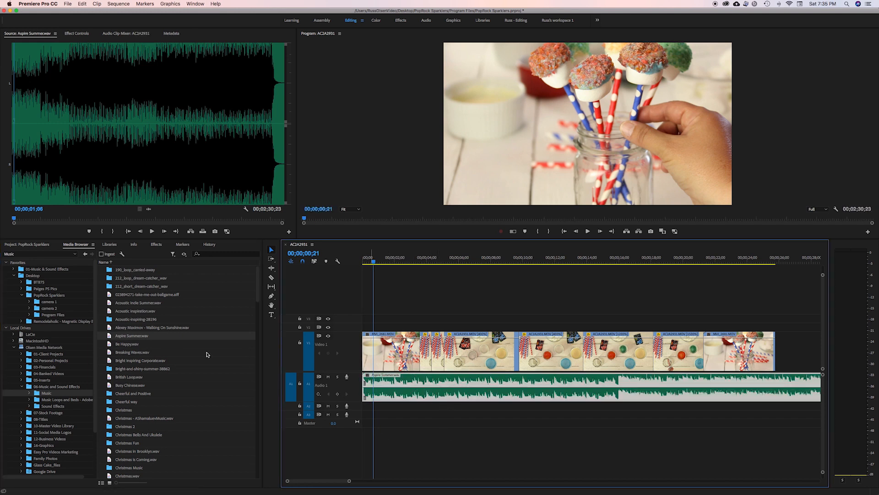
{"action": "left_click", "coordinate": [272, 277]}
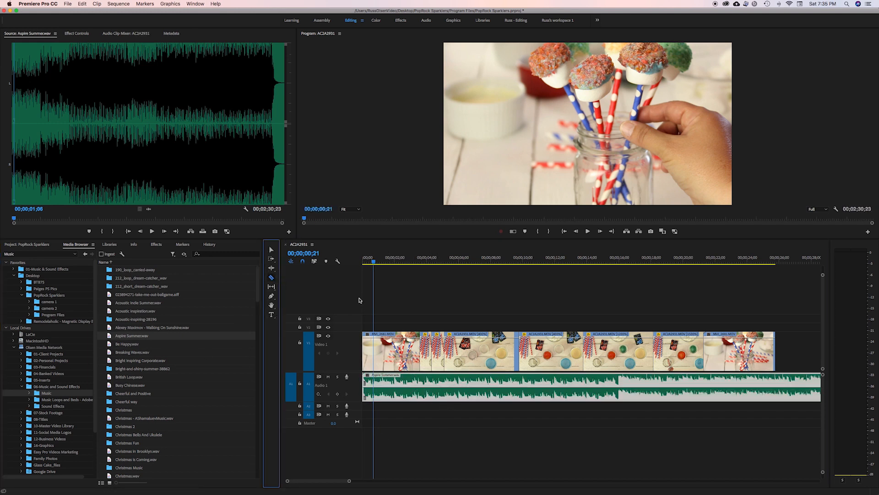
{"action": "left_click", "coordinate": [778, 384]}
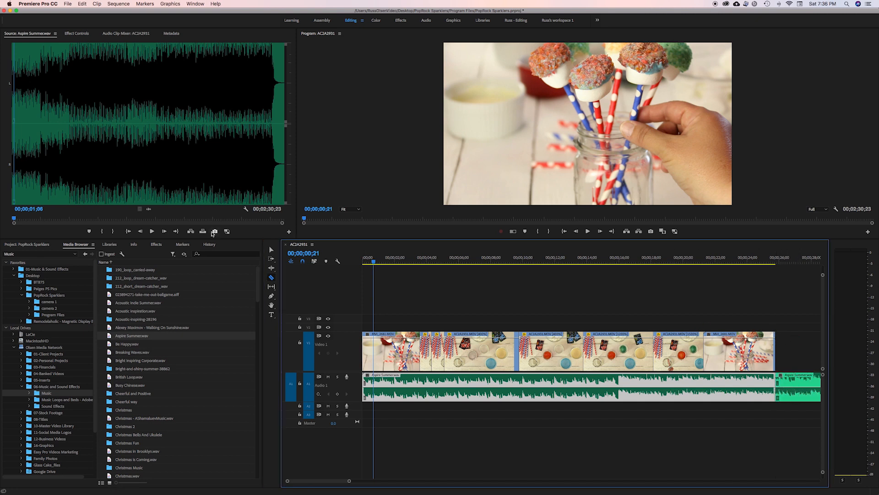
Delete the leftover part of Aspire Summer.wav that extends past the last video clip
{"action": "left_click", "coordinate": [271, 250]}
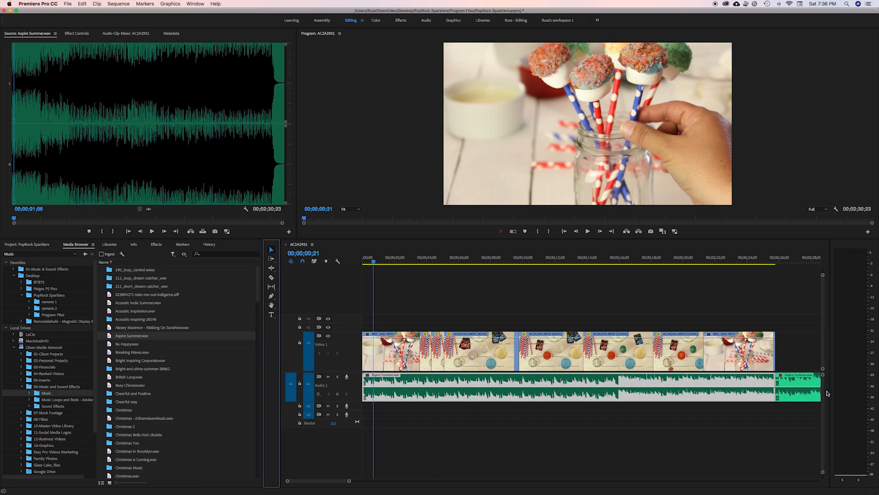
{"action": "left_click", "coordinate": [806, 392]}
{"action": "key", "text": "BackSpace"}
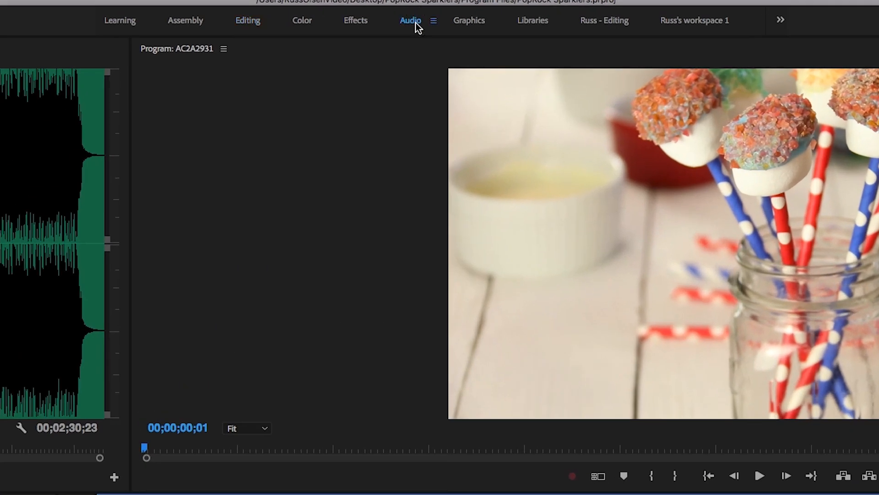
Switch to the Audio workspace, show the Audio Clip Mixer and enable keyframe writing for Audio 1
{"action": "left_click", "coordinate": [416, 23]}
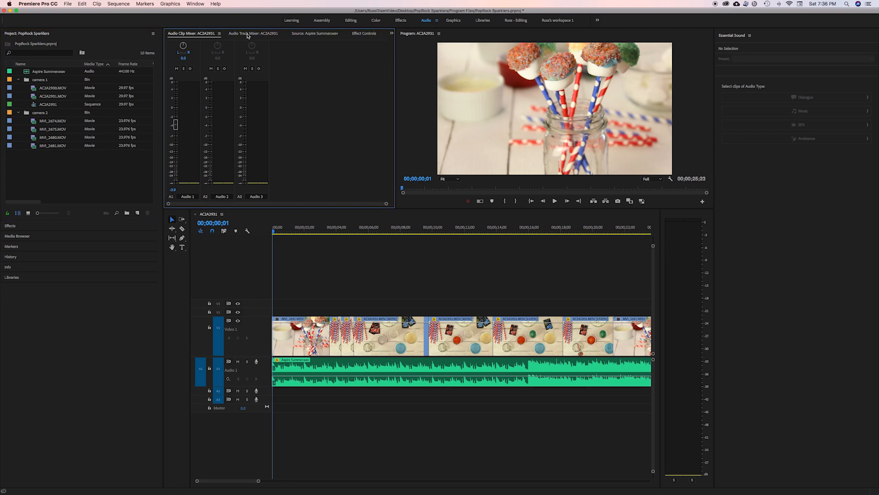
{"action": "left_click", "coordinate": [247, 33]}
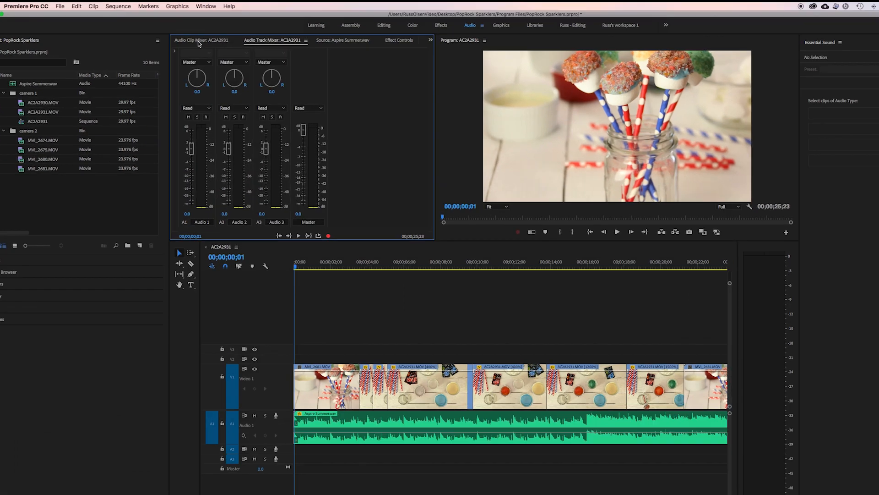
{"action": "left_click", "coordinate": [171, 35]}
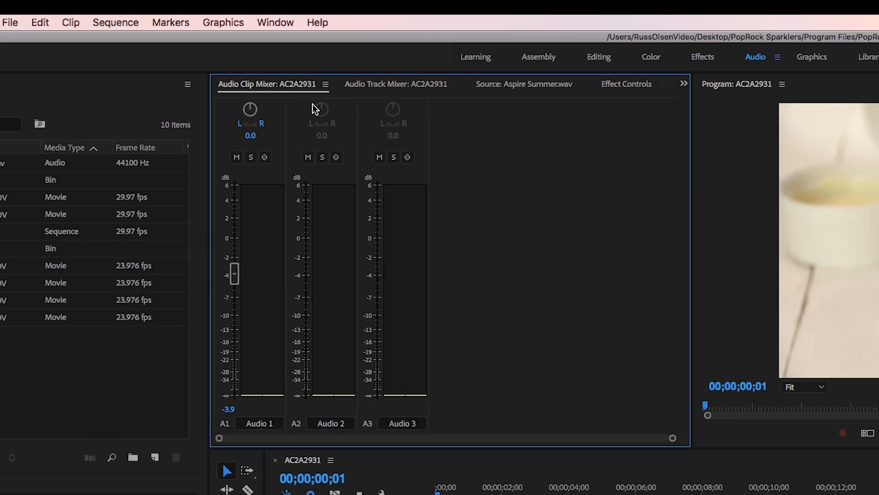
{"action": "key", "text": "space"}
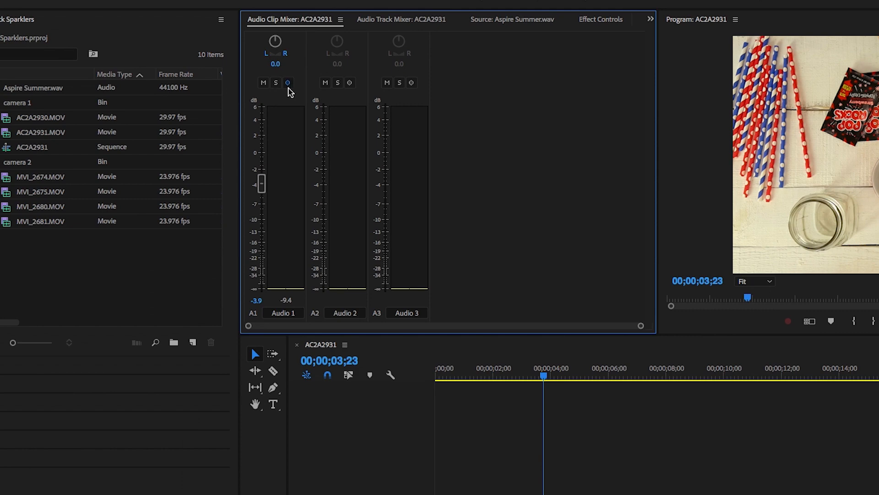
Play from about 00;00;18;27 and gradually lower the Audio 1 clip volume to silence, recording a music fade-out up to the sequence end
{"action": "key", "text": "space"}
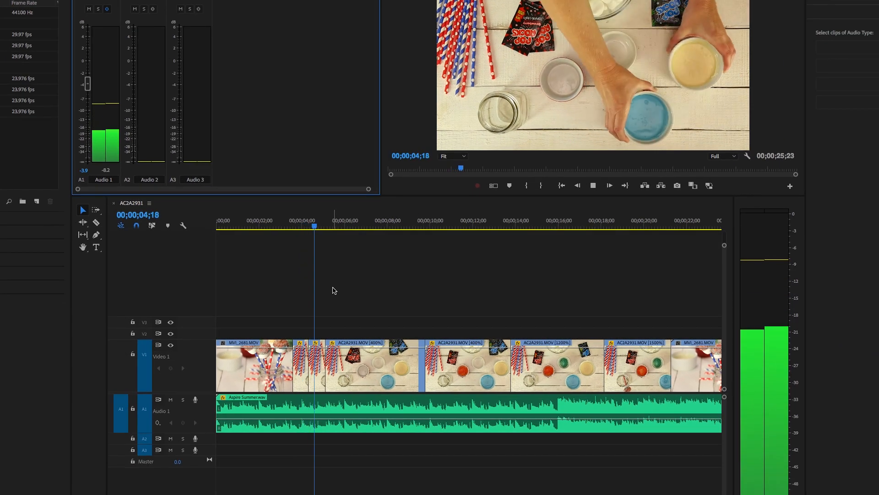
{"action": "key", "text": "space"}
{"action": "scroll", "coordinate": [422, 324], "scroll_direction": "down", "scroll_amount": 5}
{"action": "left_click_drag", "start_coordinate": [492, 229], "coordinate": [401, 229]}
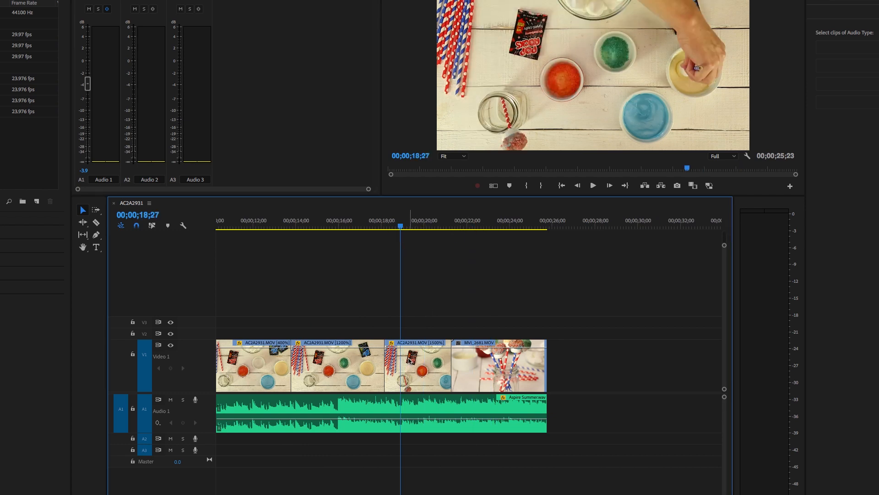
{"action": "left_click", "coordinate": [379, 275]}
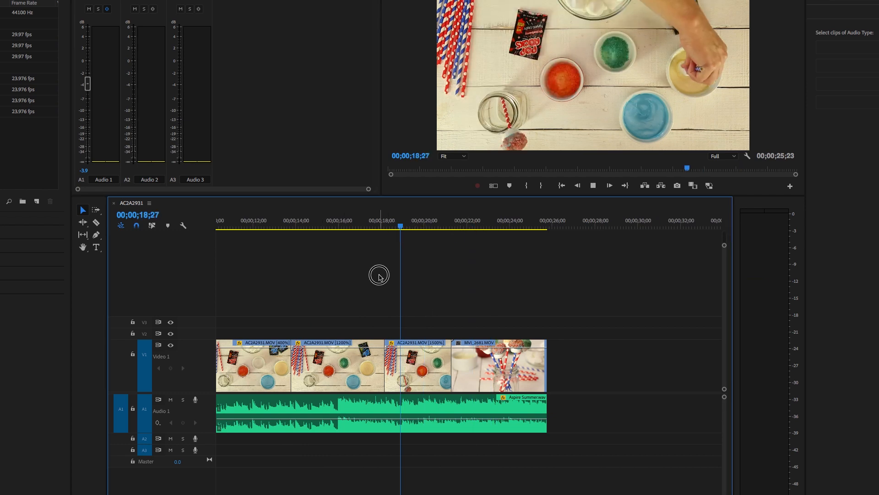
{"action": "left_click_drag", "start_coordinate": [87, 84], "coordinate": [86, 89]}
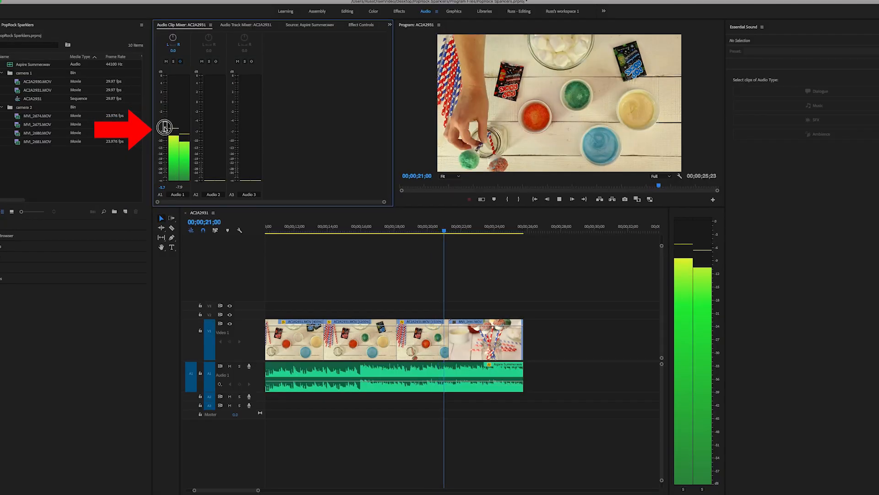
{"action": "left_click_drag", "start_coordinate": [164, 125], "coordinate": [166, 203]}
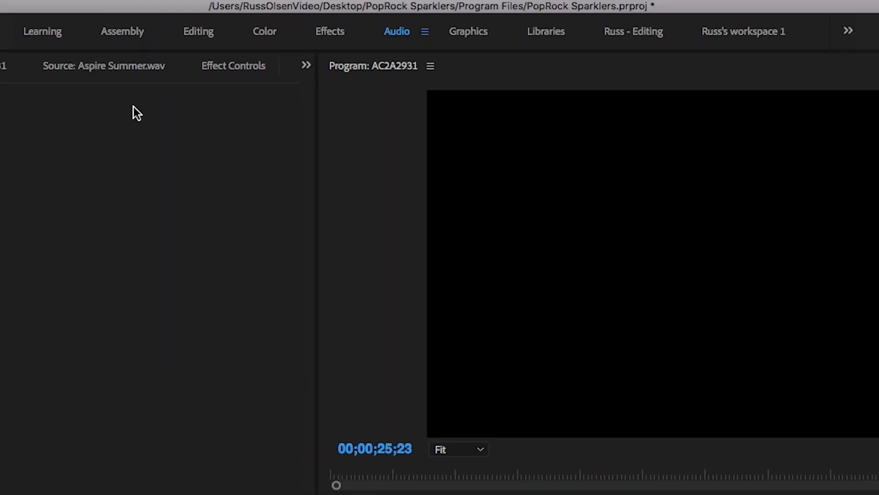
Return to the Editing workspace and apply the Cross Dissolve video transition at the start of the closing MVI_2681.MOV clip
{"action": "left_click", "coordinate": [213, 38]}
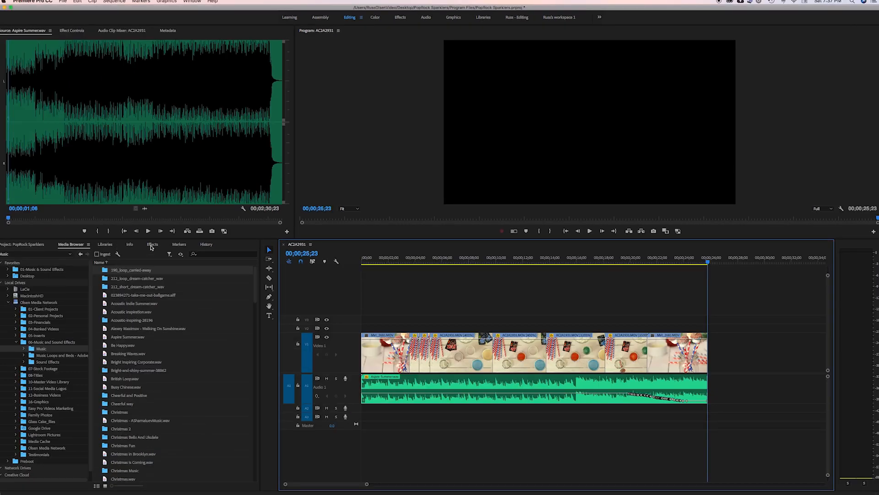
{"action": "left_click", "coordinate": [151, 245]}
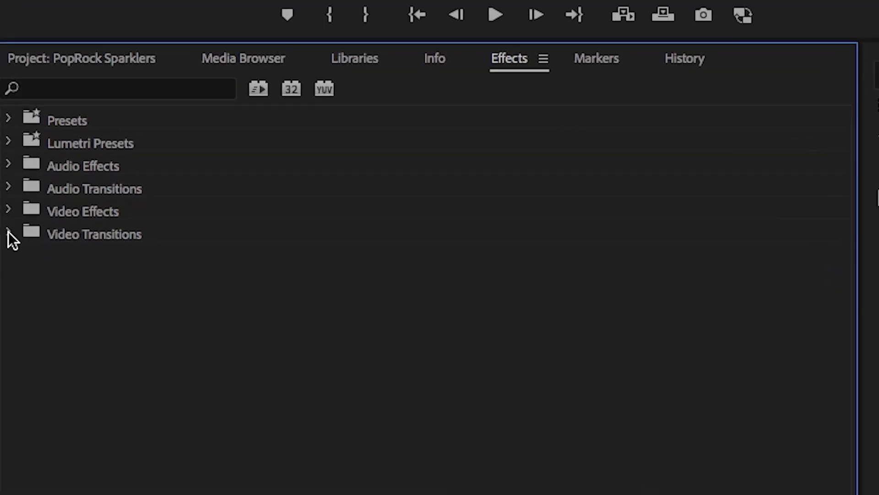
{"action": "left_click", "coordinate": [1, 299]}
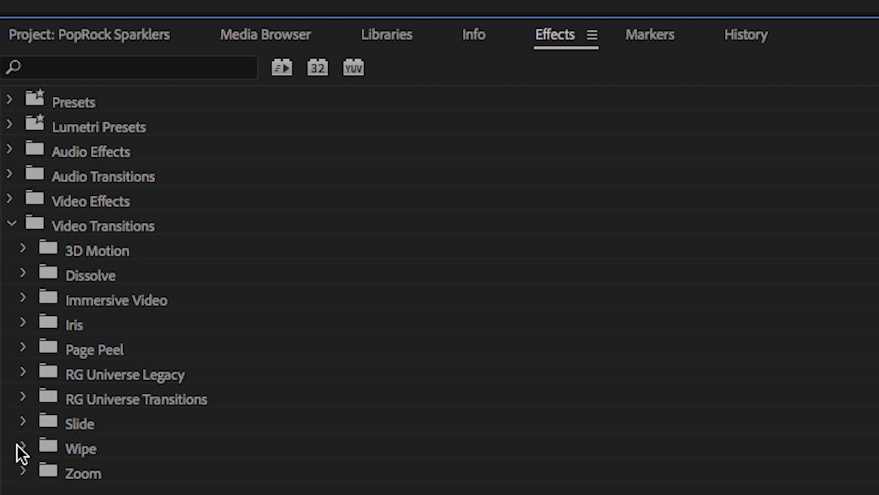
{"action": "left_click", "coordinate": [23, 274]}
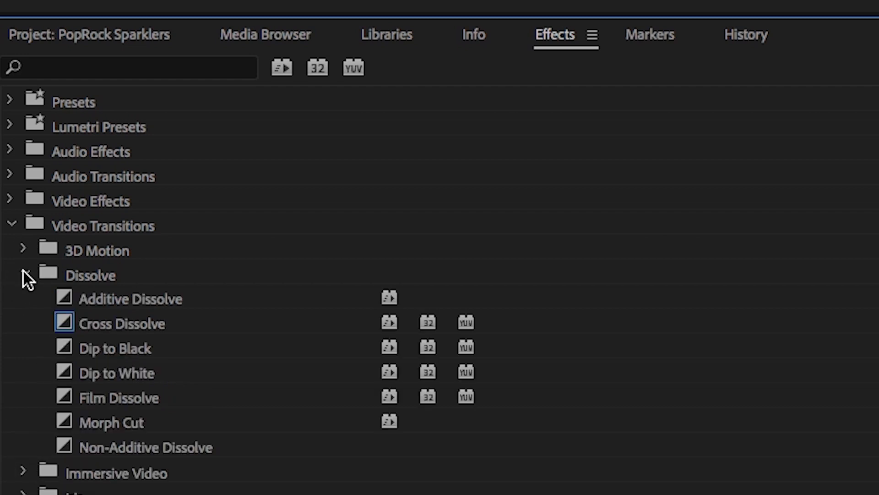
{"action": "left_click", "coordinate": [91, 328]}
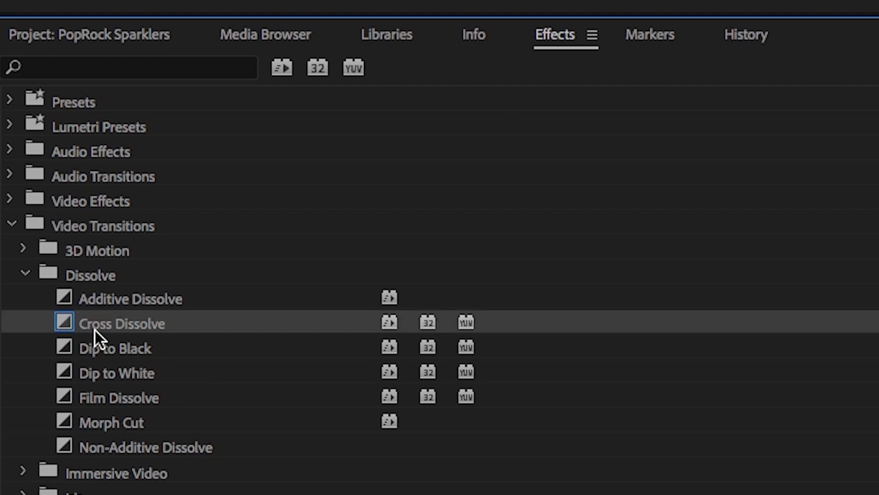
{"action": "left_click_drag", "start_coordinate": [100, 323], "coordinate": [647, 361]}
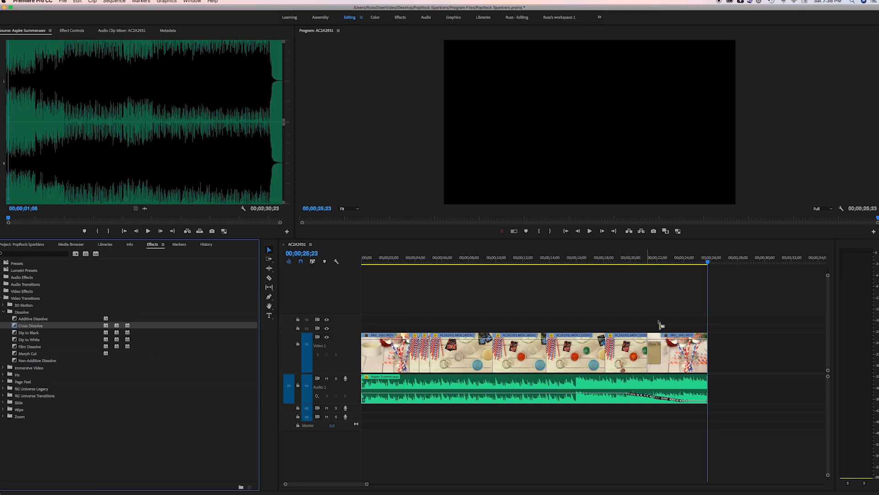